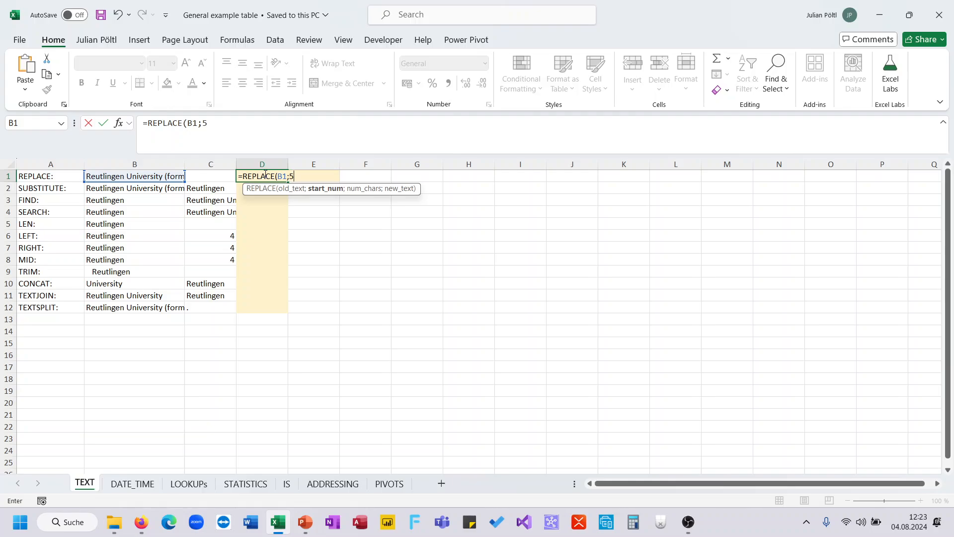
Complete the formula in cell D1 as =REPLACE(B1;5;5;"-").
{"action": "type", "text": ";\"-"}
{"action": "key", "text": "Return"}
{"action": "key", "text": "Return"}
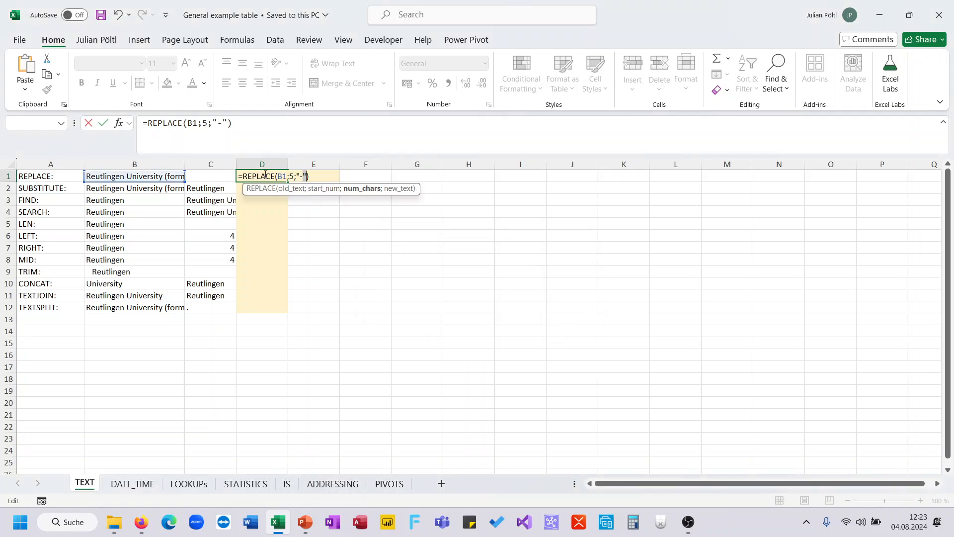
{"action": "key", "text": "BackSpace"}
{"action": "key", "text": "BackSpace"}
{"action": "key", "text": "BackSpace"}
{"action": "type", "text": "5;\"-\""}
{"action": "key", "text": "Return"}
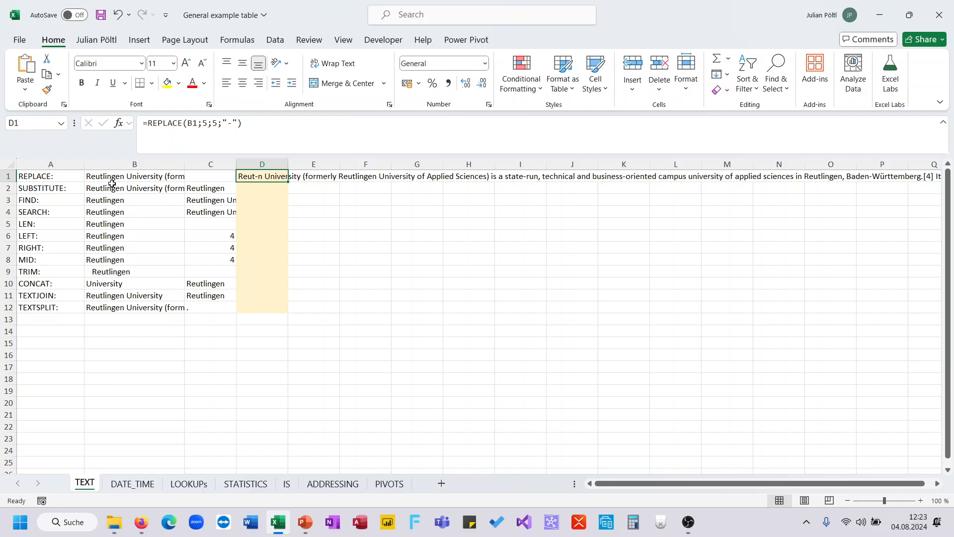
Enter the formula =SUBSTITUTE(B2;C2;"") in cell D2 to remove the word in C2 from the text in B2.
{"action": "left_click", "coordinate": [246, 186]}
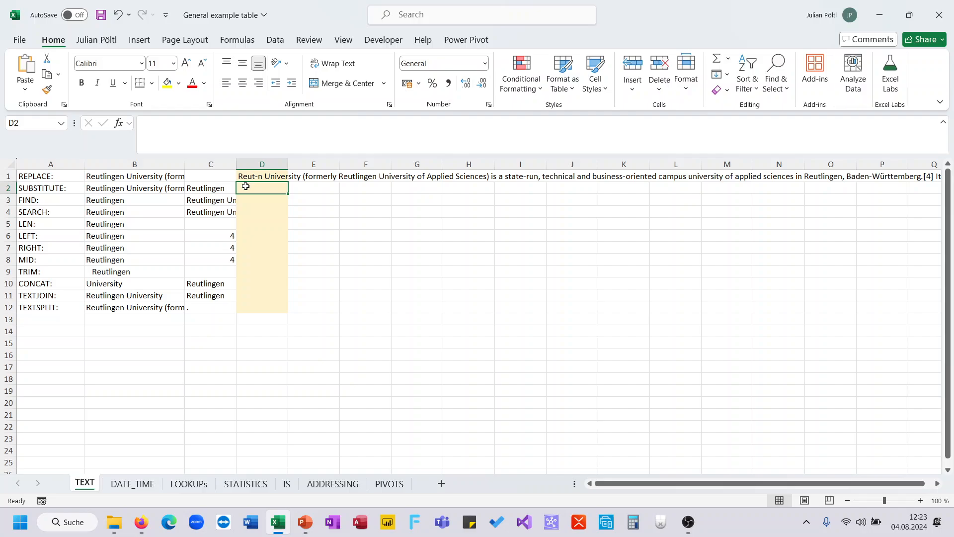
{"action": "type", "text": "=sub"}
{"action": "key", "text": "Tab"}
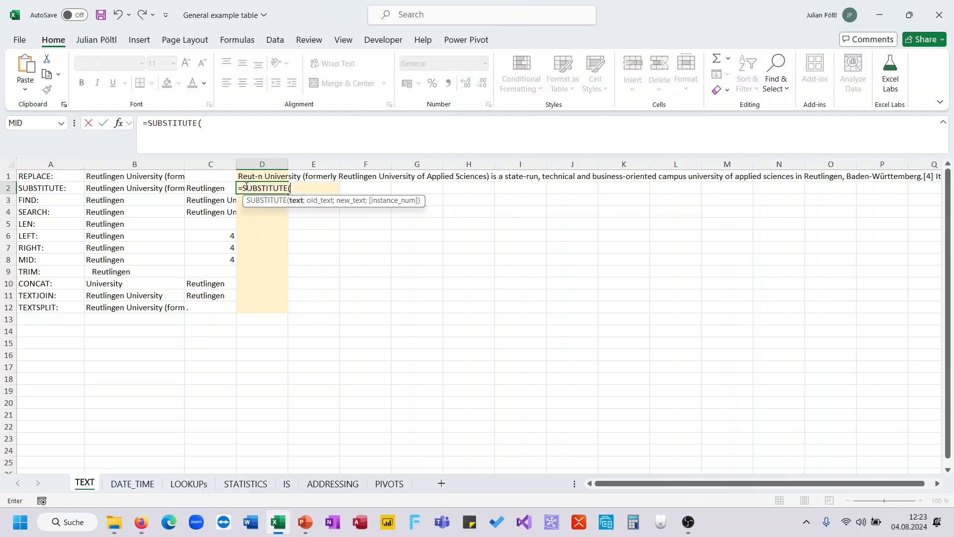
{"action": "key", "text": "Left"}
{"action": "key", "text": "Left"}
{"action": "type", "text": ";"}
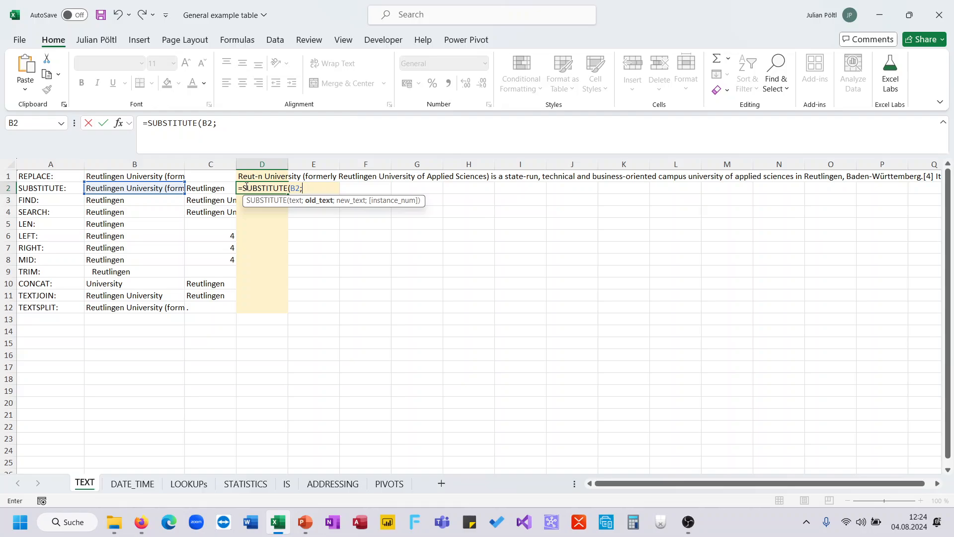
{"action": "key", "text": "Left"}
{"action": "type", "text": ";\"\""}
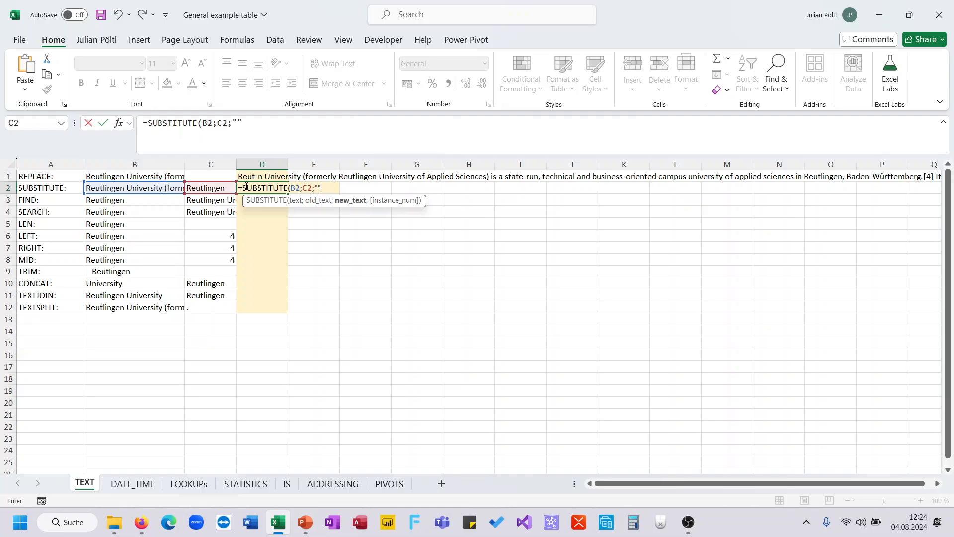
{"action": "type", "text": ")"}
{"action": "key", "text": "Return"}
{"action": "key", "text": "Up"}
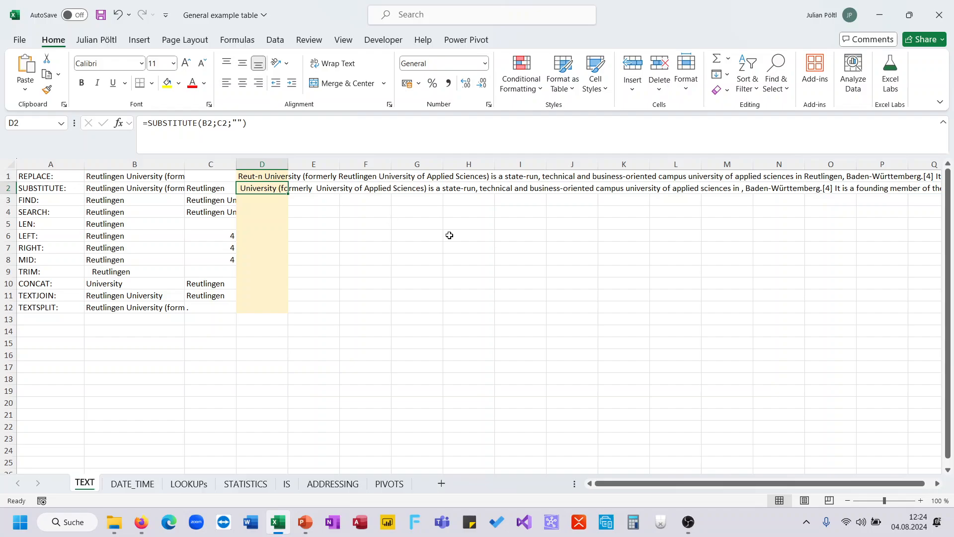
Start a FIND formula in cell D3.
{"action": "scroll", "coordinate": [449, 235], "scroll_direction": "right", "scroll_amount": 3}
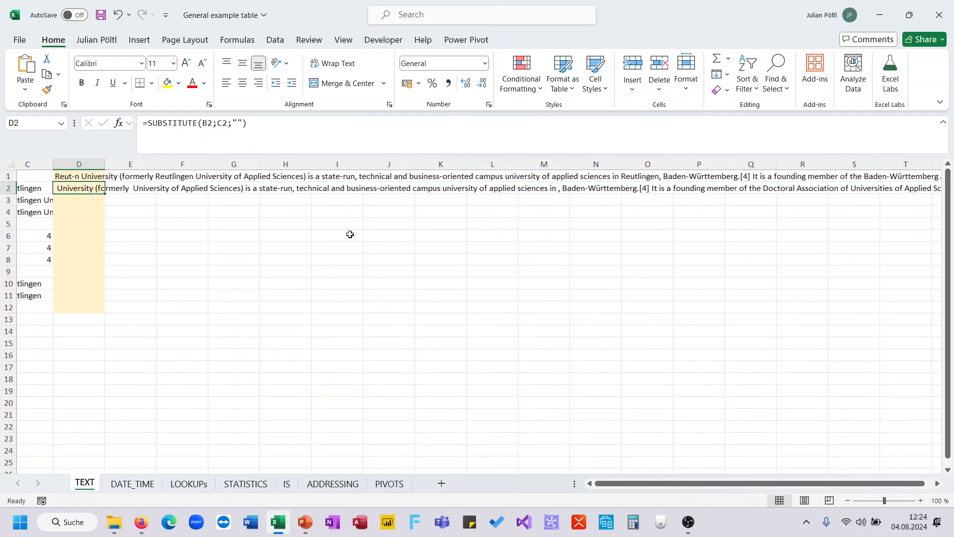
{"action": "scroll", "coordinate": [350, 234], "scroll_direction": "left", "scroll_amount": 3}
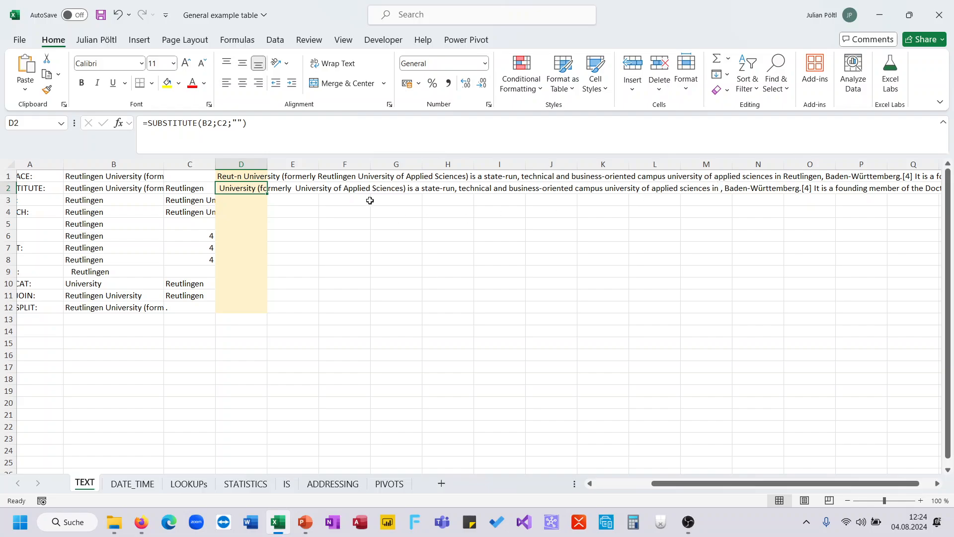
{"action": "scroll", "coordinate": [349, 202], "scroll_direction": "right", "scroll_amount": 3}
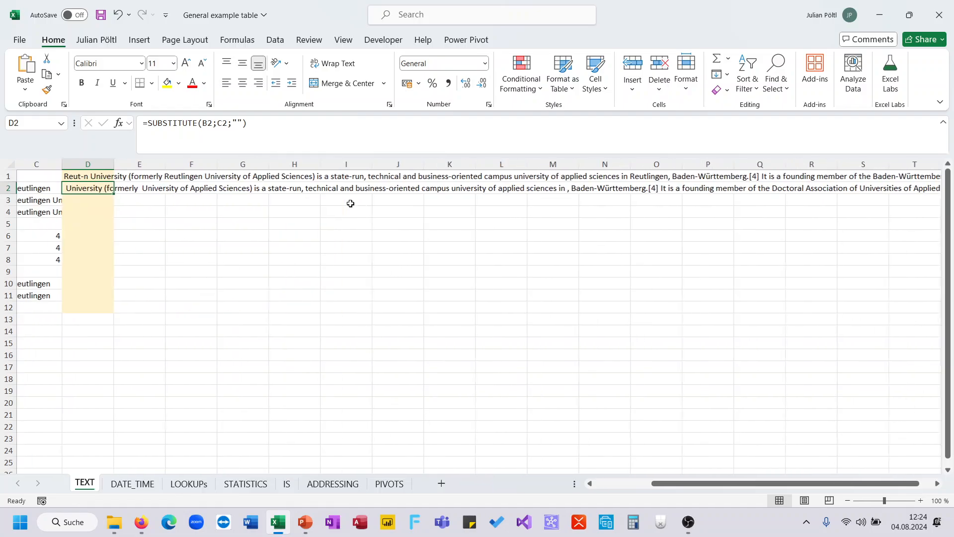
{"action": "scroll", "coordinate": [187, 214], "scroll_direction": "left", "scroll_amount": 3}
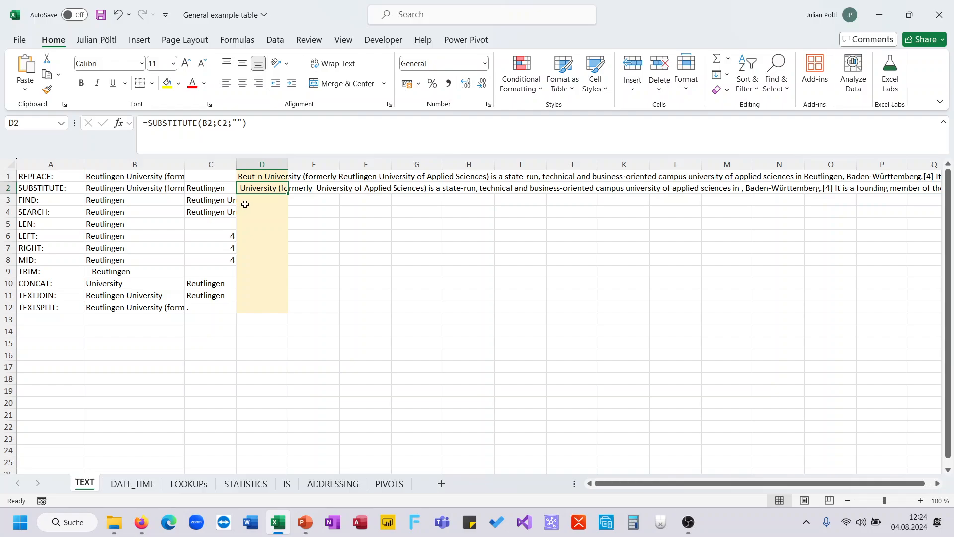
{"action": "left_click", "coordinate": [245, 204]}
{"action": "type", "text": "=fin"}
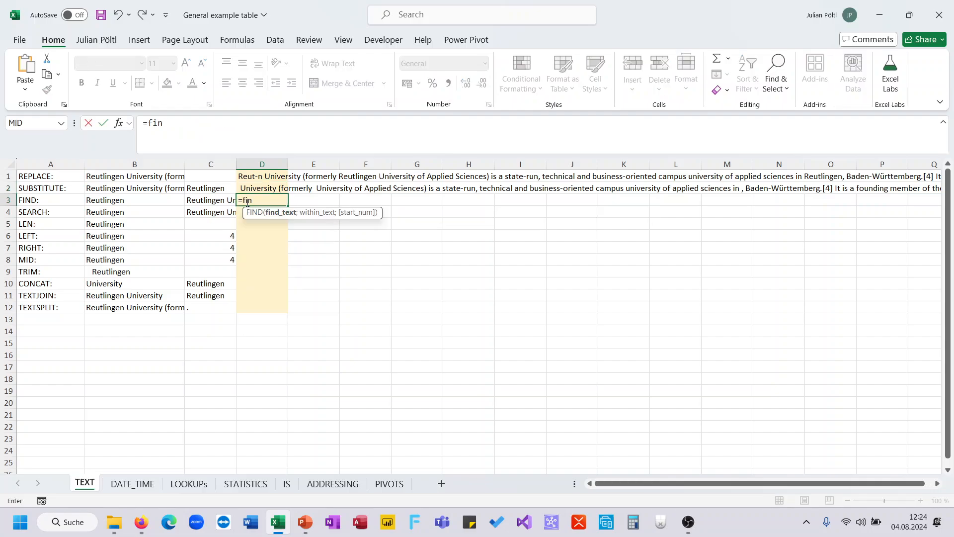
{"action": "key", "text": "Tab"}
{"action": "key", "text": "Left"}
{"action": "key", "text": "Left"}
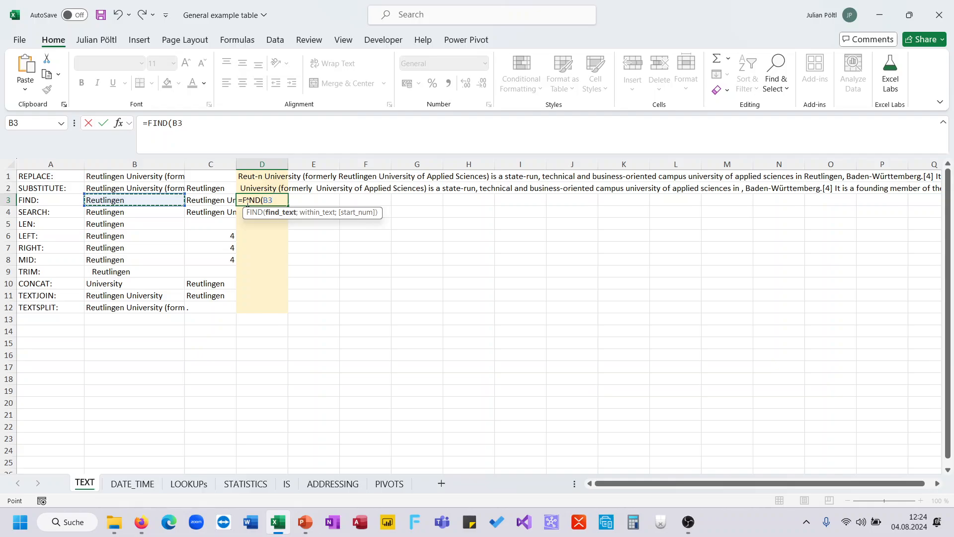
{"action": "key", "text": "BackSpace"}
{"action": "key", "text": "BackSpace"}
{"action": "key", "text": "Left"}
{"action": "type", "text": ";"}
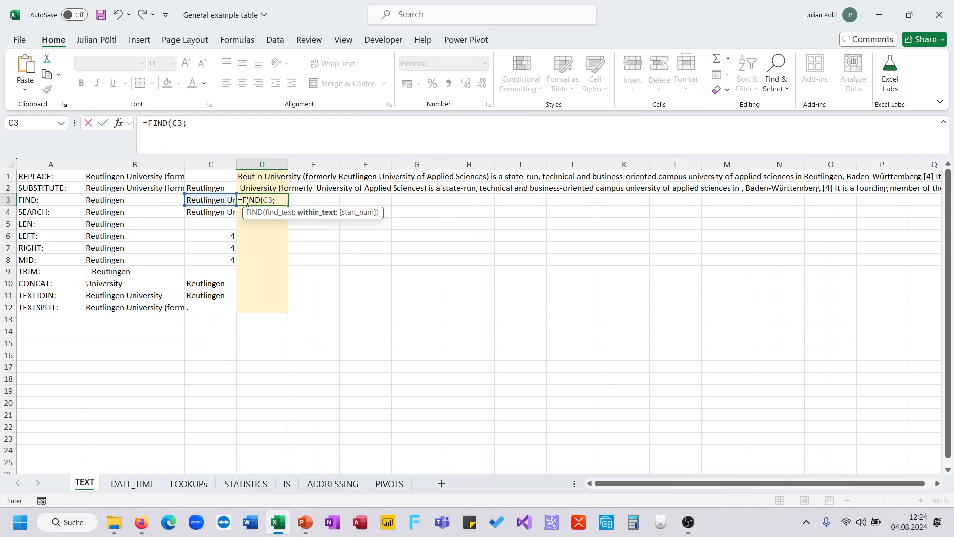
{"action": "key", "text": "Left"}
{"action": "key", "text": "BackSpace"}
{"action": "key", "text": "BackSpace"}
{"action": "key", "text": "BackSpace"}
{"action": "key", "text": "BackSpace"}
{"action": "key", "text": "BackSpace"}
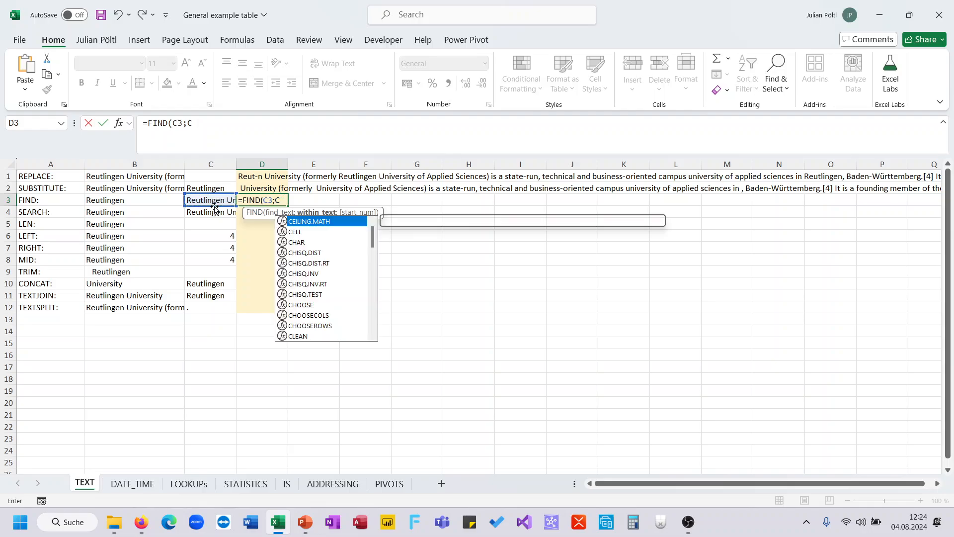
Complete the D3 formula as =FIND(B3;C3), with B3 as the text to find and C3 as the text searched.
{"action": "left_click", "coordinate": [158, 198]}
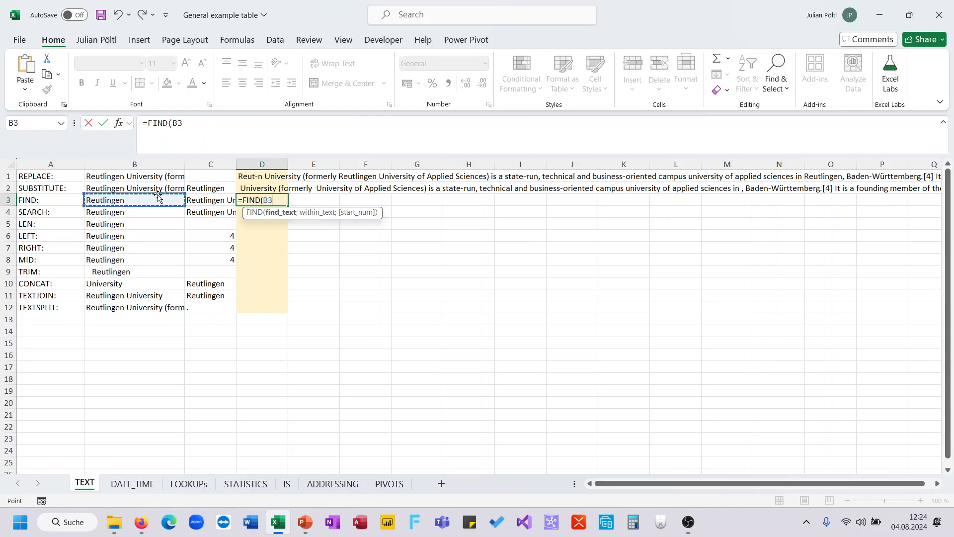
{"action": "type", "text": ";"}
{"action": "key", "text": "Left"}
{"action": "type", "text": ")"}
{"action": "key", "text": "ctrl+Return"}
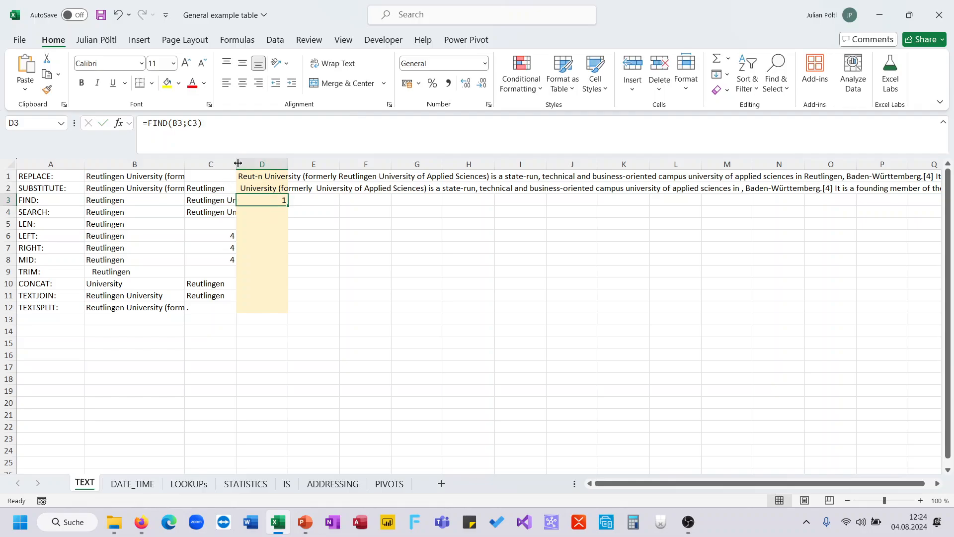
Widen column C and add start position 2 to the D3 formula, making it =FIND(B3;C3;2).
{"action": "left_click_drag", "start_coordinate": [236, 164], "coordinate": [314, 181]}
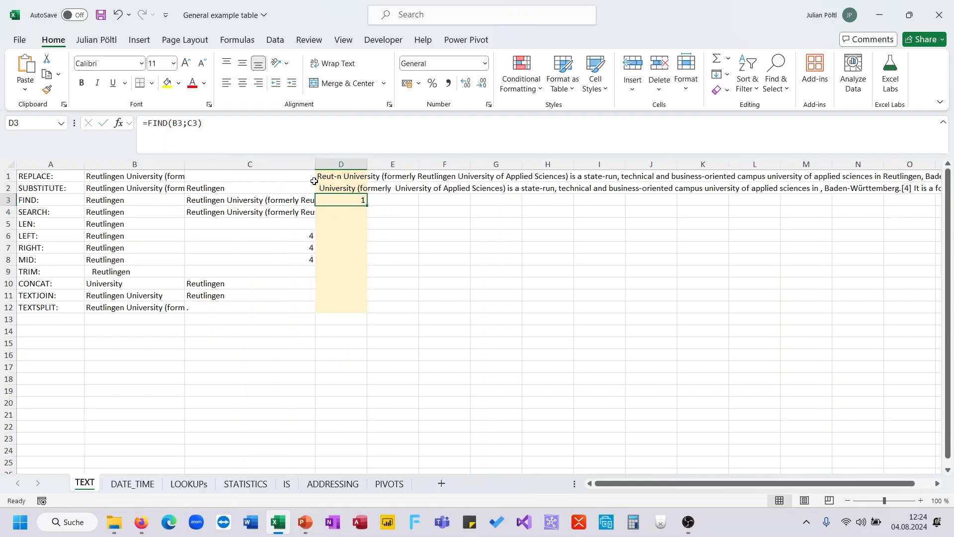
{"action": "left_click", "coordinate": [228, 116]}
{"action": "key", "text": "BackSpace"}
{"action": "type", "text": ";2)"}
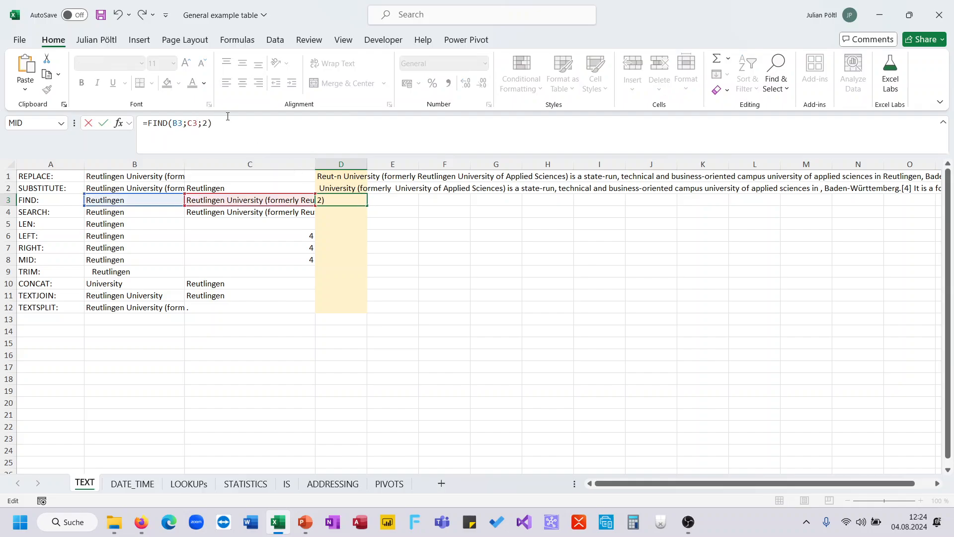
{"action": "key", "text": "Return"}
{"action": "key", "text": "Up"}
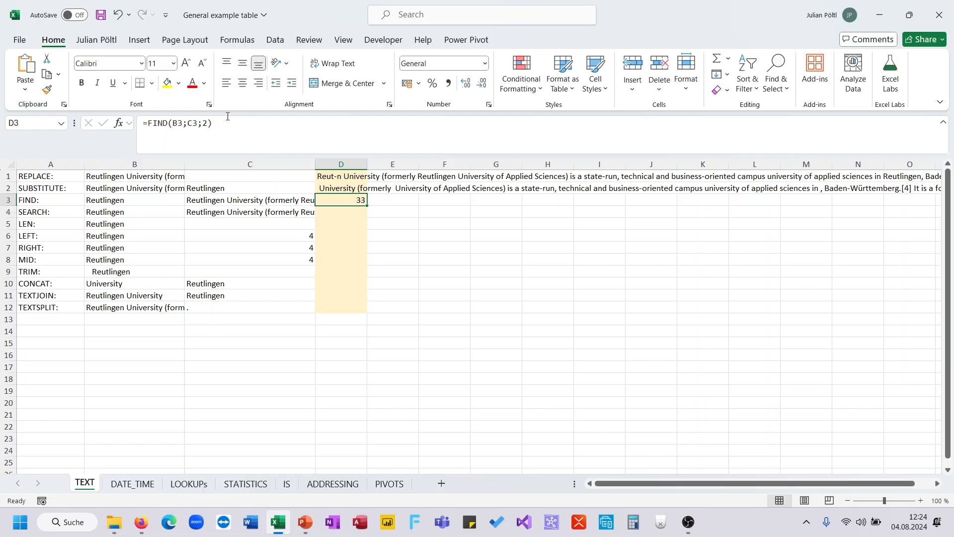
{"action": "key", "text": "Left"}
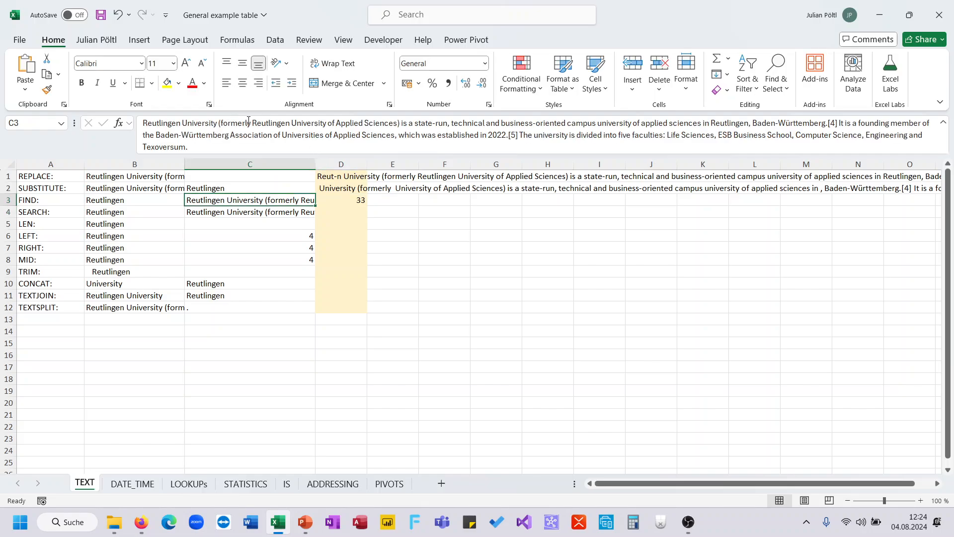
{"action": "double_click", "coordinate": [254, 123]}
{"action": "key", "text": "Escape"}
Enter the formula =SEARCH(B4;C4) in cell D4.
{"action": "left_click", "coordinate": [344, 212]}
{"action": "type", "text": "=se"}
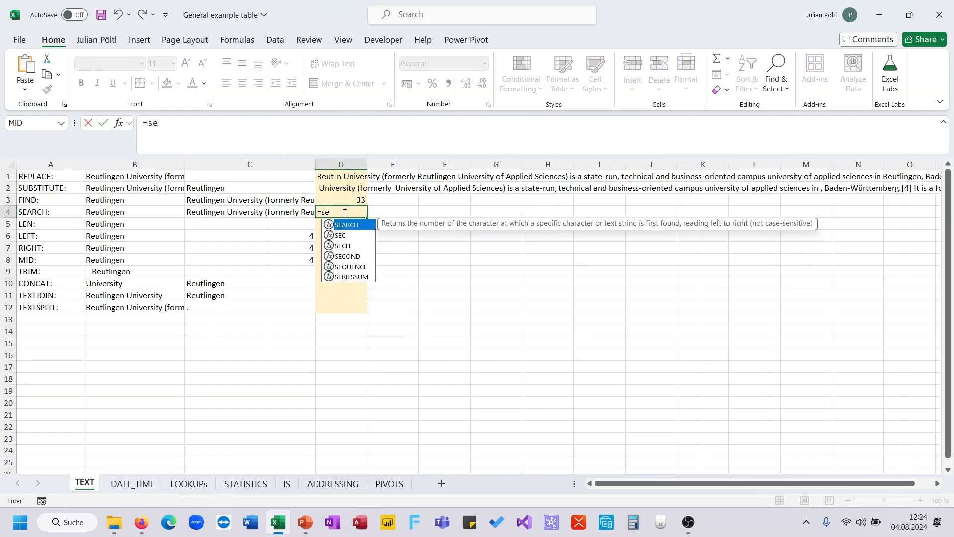
{"action": "key", "text": "Tab"}
{"action": "left_click", "coordinate": [160, 216]}
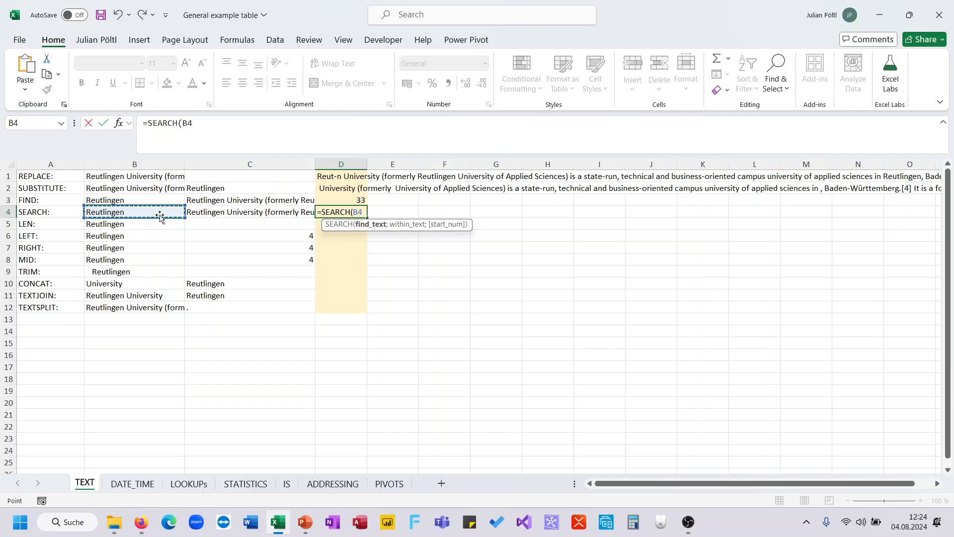
{"action": "type", "text": ";"}
{"action": "left_click", "coordinate": [215, 213]}
{"action": "type", "text": ")"}
{"action": "key", "text": "Return"}
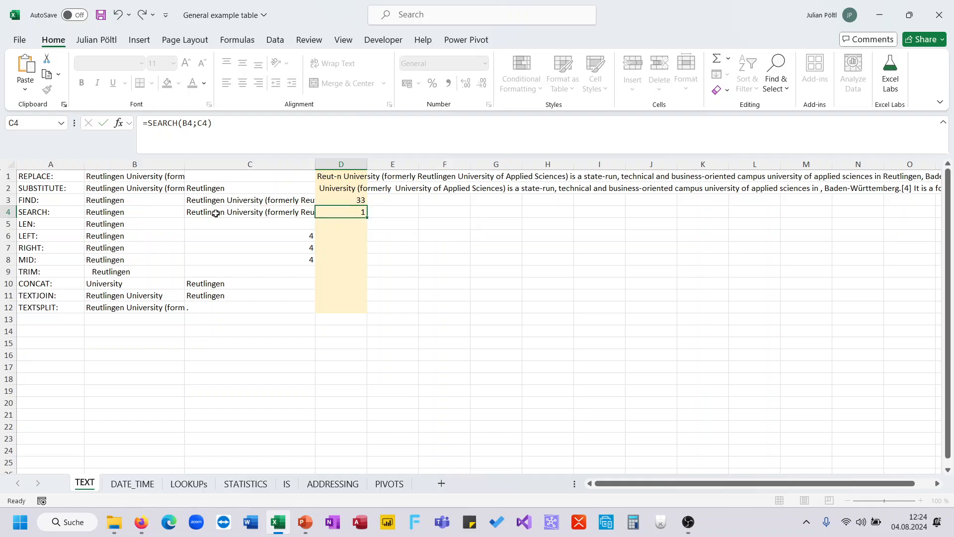
{"action": "key", "text": "Up"}
Change the search word in B3 to lowercase "reutlingen" to test the case sensitivity of FIND.
{"action": "left_click", "coordinate": [165, 201]}
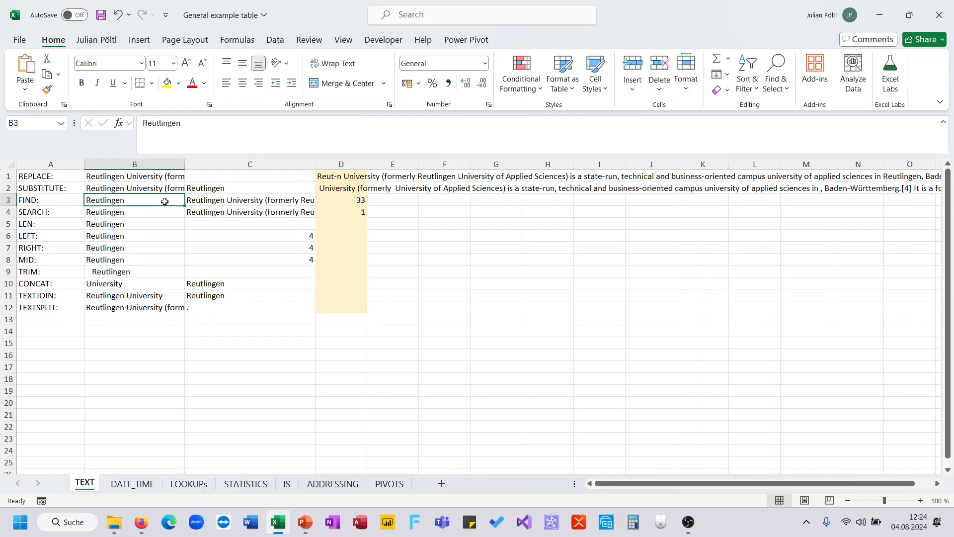
{"action": "left_click", "coordinate": [147, 122]}
{"action": "key", "text": "BackSpace"}
{"action": "type", "text": "r"}
{"action": "key", "text": "Return"}
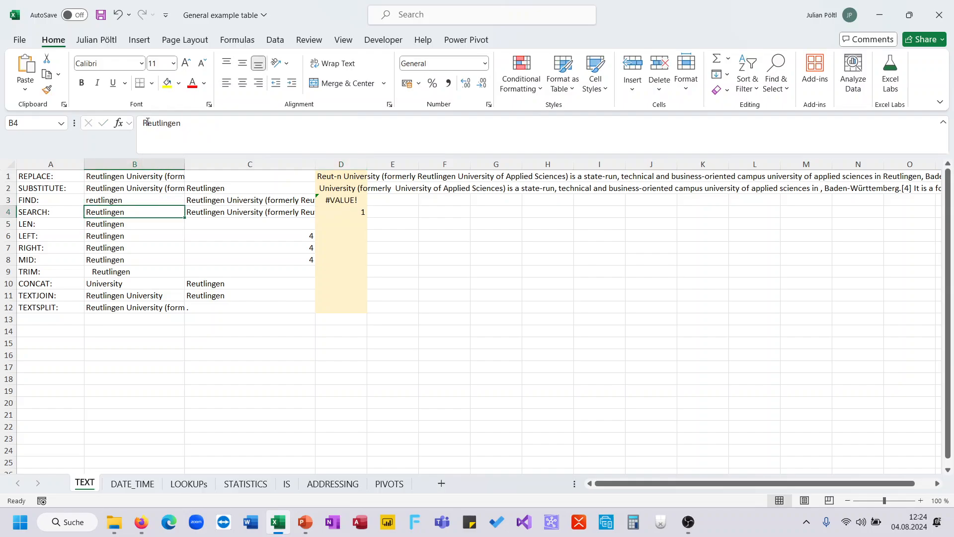
{"action": "key", "text": "Up"}
{"action": "key", "text": "Right"}
{"action": "key", "text": "Right"}
{"action": "key", "text": "Left"}
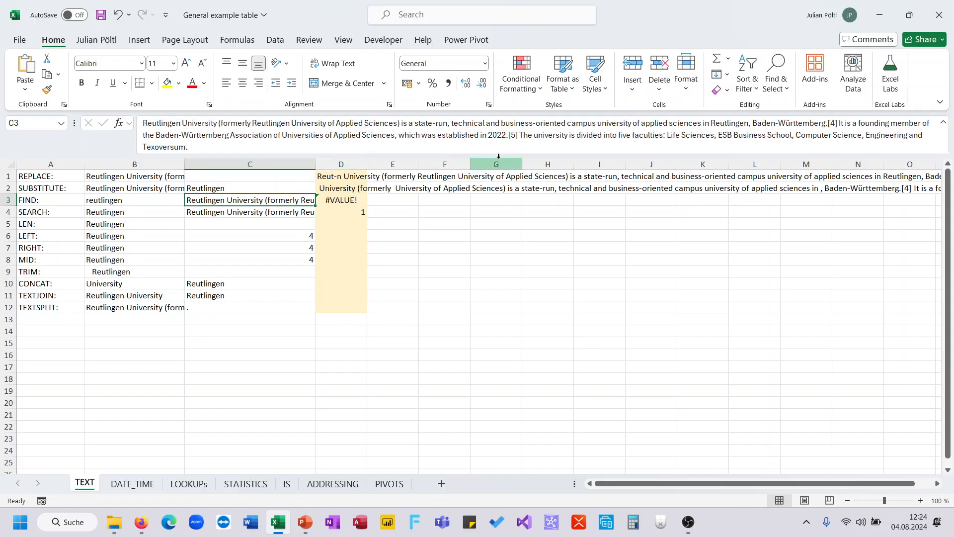
Restore the capital letter in B3 so that the search word reads "Reutlingen".
{"action": "left_click", "coordinate": [150, 199]}
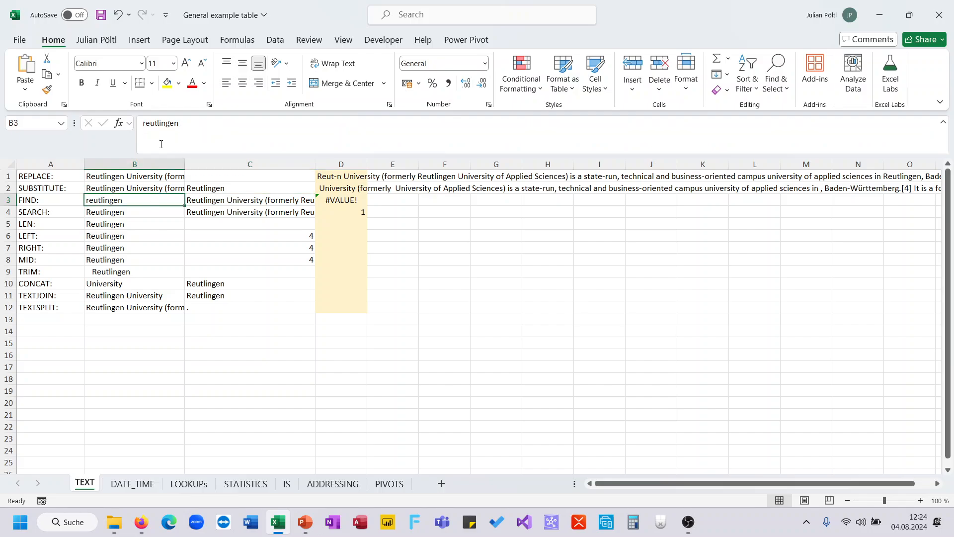
{"action": "left_click", "coordinate": [147, 120]}
{"action": "key", "text": "BackSpace"}
{"action": "type", "text": "R"}
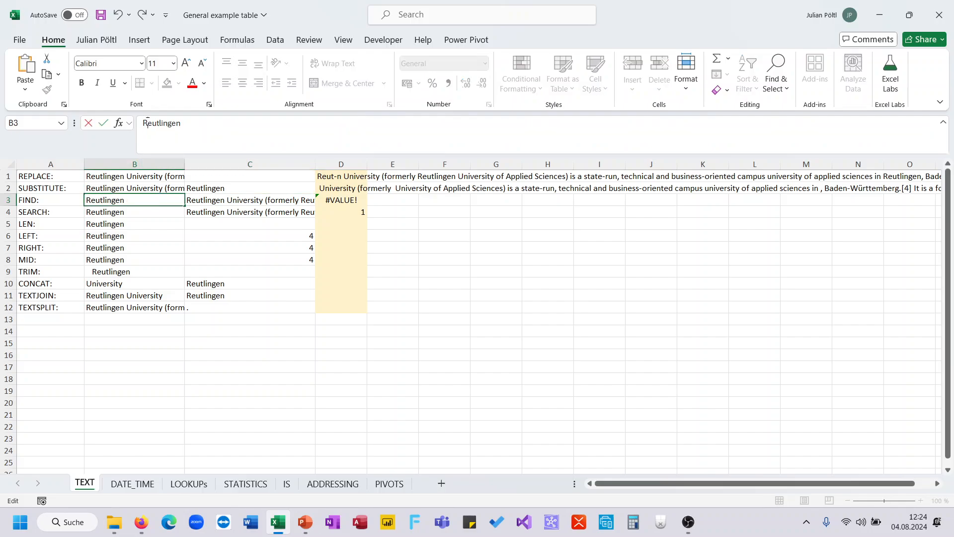
{"action": "key", "text": "Return"}
Enter the formula =LEN(B5) in cell D5 to count the characters of the word in B5.
{"action": "key", "text": "Return"}
{"action": "key", "text": "Right"}
{"action": "key", "text": "Right"}
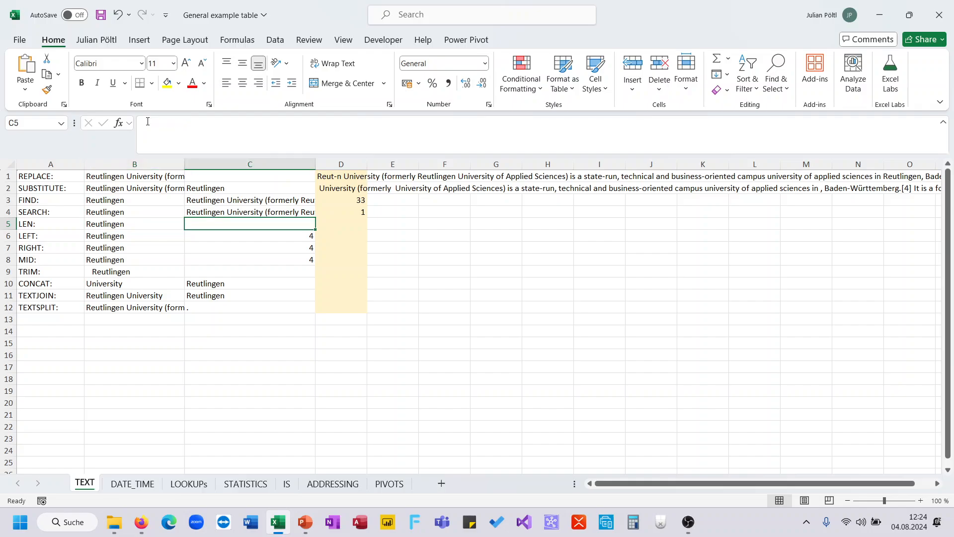
{"action": "type", "text": "=el"}
{"action": "key", "text": "BackSpace"}
{"action": "key", "text": "BackSpace"}
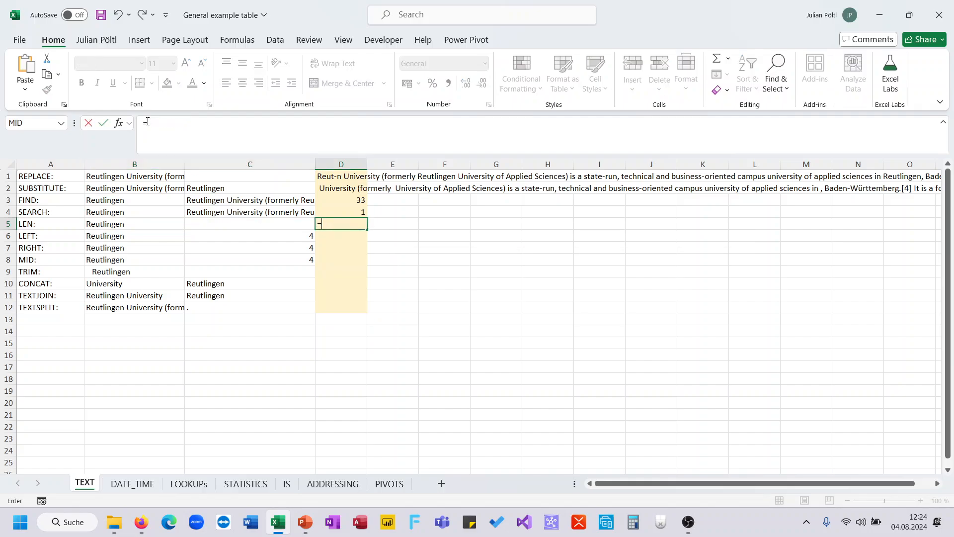
{"action": "type", "text": "len"}
{"action": "key", "text": "Tab"}
{"action": "key", "text": "Left"}
{"action": "key", "text": "Left"}
{"action": "key", "text": "Left"}
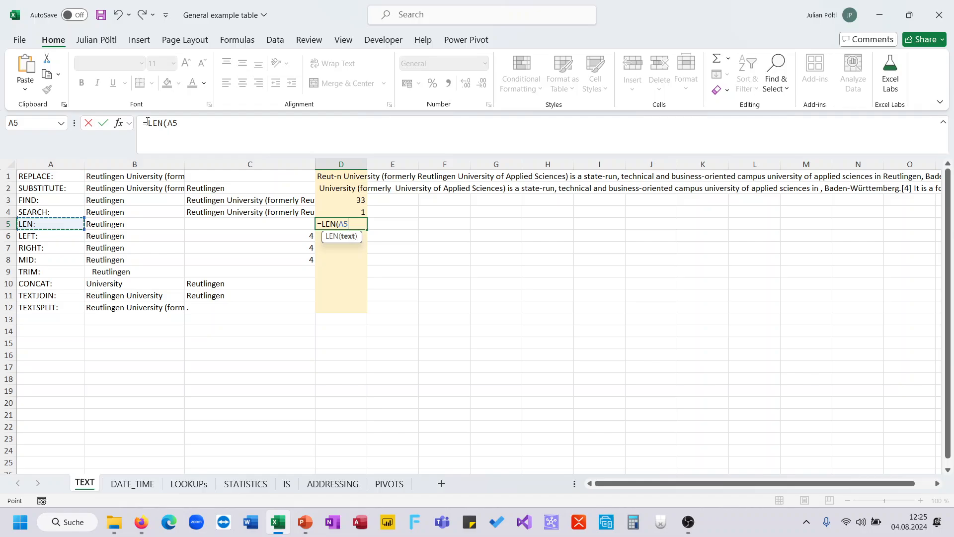
{"action": "key", "text": "Right"}
{"action": "type", "text": ")"}
{"action": "key", "text": "Return"}
{"action": "key", "text": "Up"}
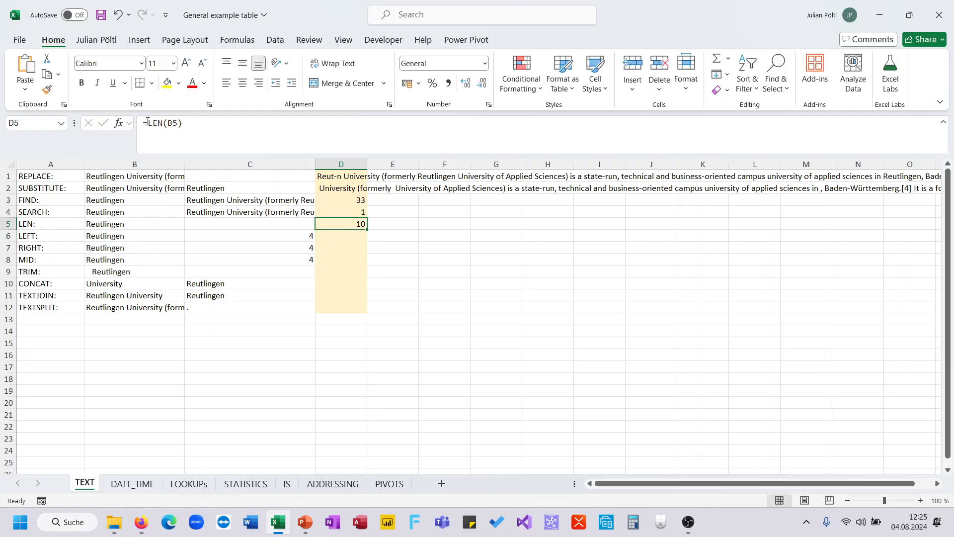
Enter the formula =LEFT(B6;C6) in cell D6 to extract the first characters of the word in B6.
{"action": "key", "text": "Down"}
{"action": "type", "text": "=lef"}
{"action": "key", "text": "Tab"}
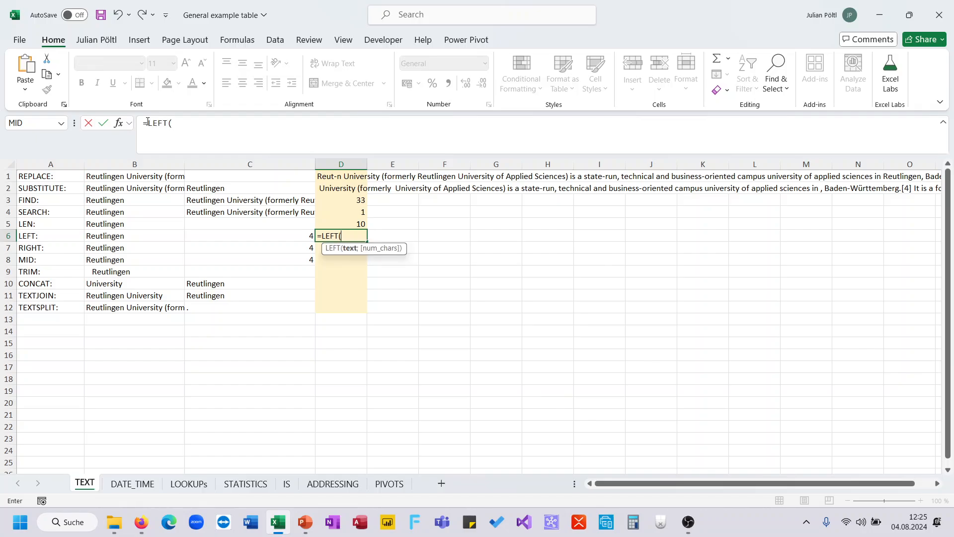
{"action": "key", "text": "Left"}
{"action": "key", "text": "Left"}
{"action": "key", "text": "Left"}
{"action": "key", "text": "Right"}
{"action": "type", "text": ";"}
{"action": "key", "text": "Left"}
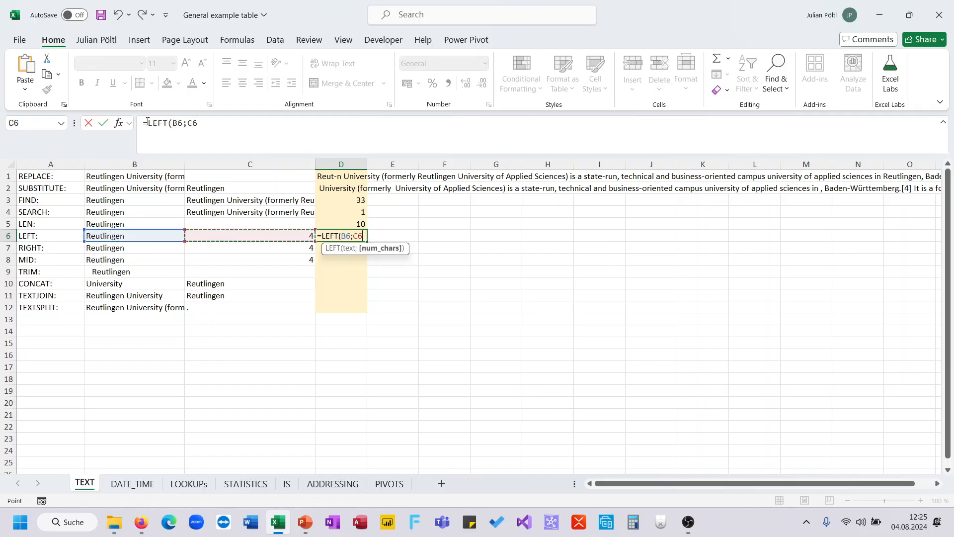
{"action": "key", "text": "Return"}
Enter a RIGHT formula in cell D7 that takes its text from B7 and its number of characters from C7.
{"action": "type", "text": "=RIGHT("}
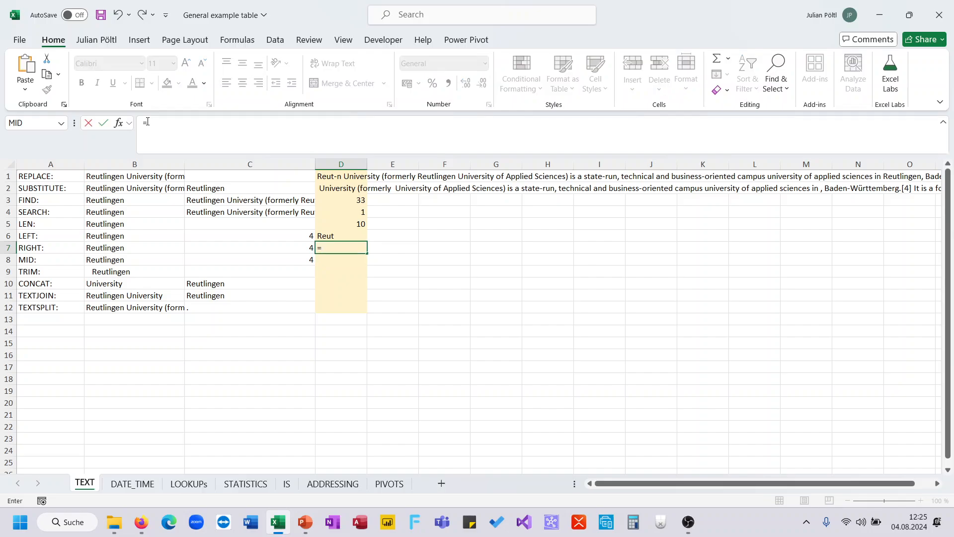
{"action": "key", "text": "Left"}
{"action": "key", "text": "Left"}
{"action": "type", "text": ";"}
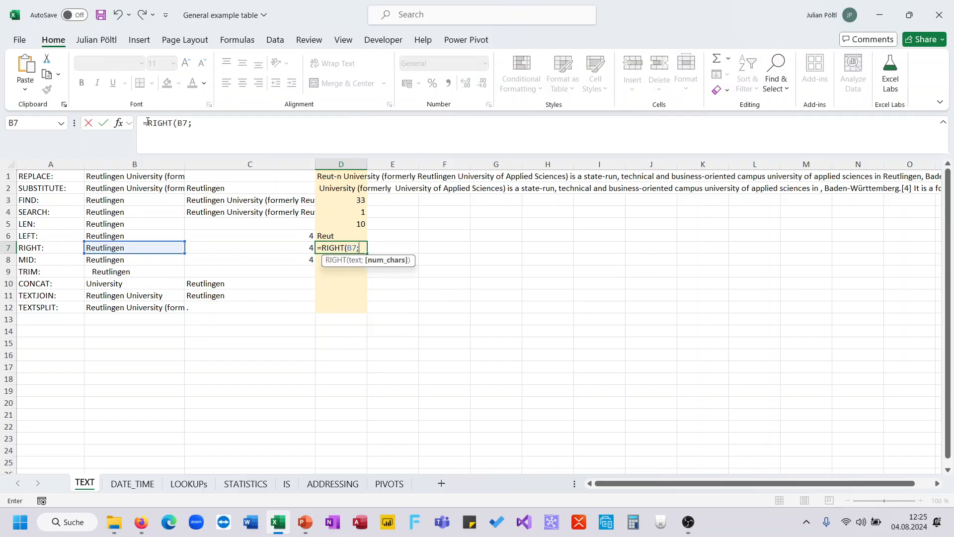
{"action": "key", "text": "Left"}
{"action": "key", "text": "Return"}
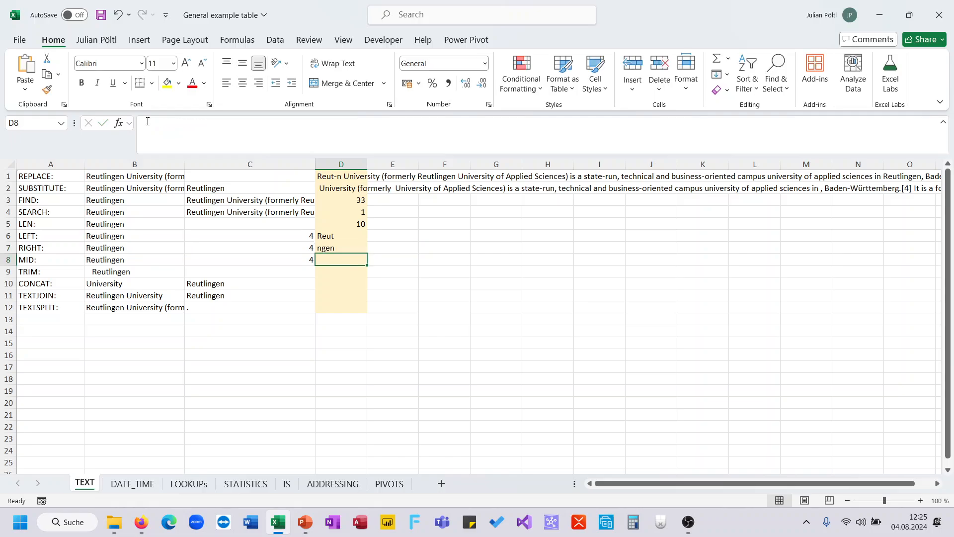
Enter the formula =MID(B8;C8;C8) in cell D8, using C8 for both the start position and the number of characters.
{"action": "type", "text": "=mid("}
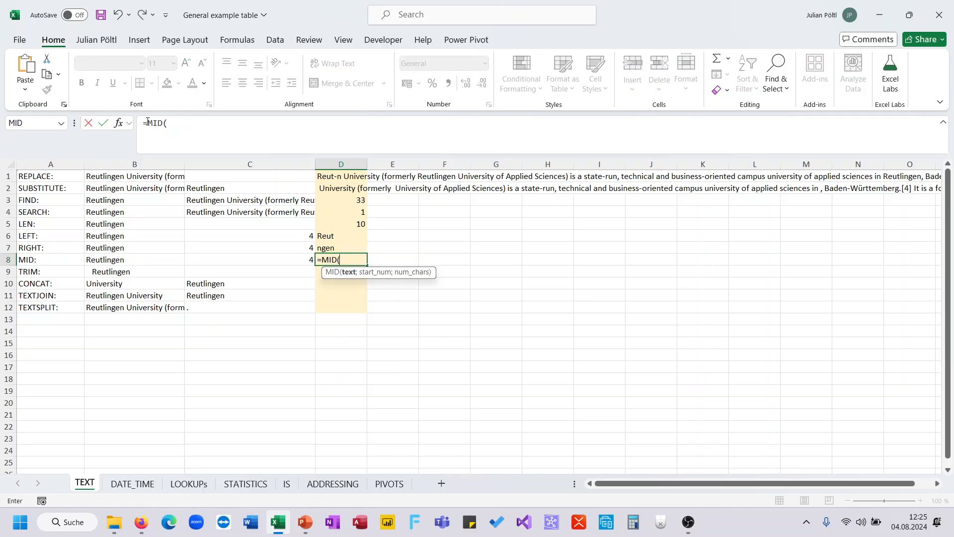
{"action": "key", "text": "Left"}
{"action": "type", "text": ";"}
{"action": "key", "text": "Left"}
{"action": "type", "text": ";"}
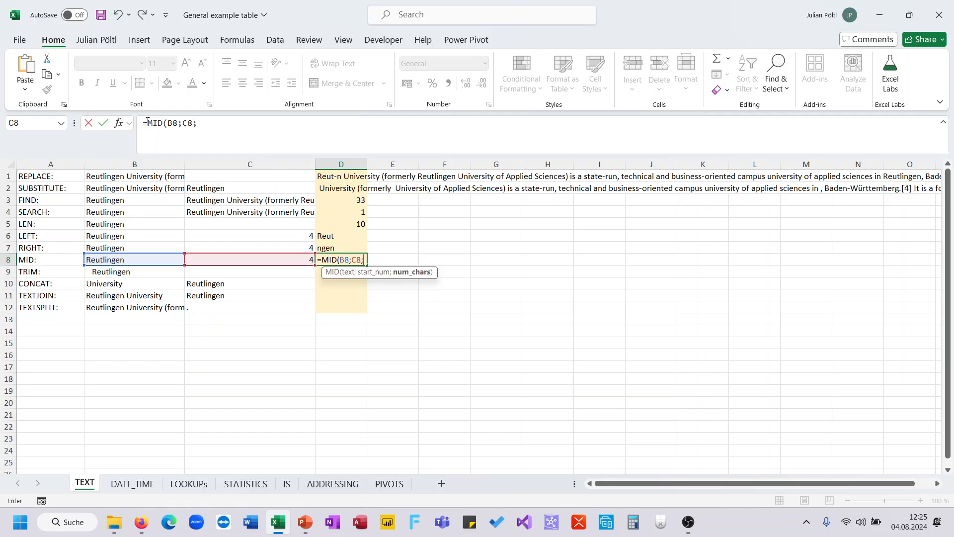
{"action": "key", "text": "Left"}
{"action": "type", "text": "4"}
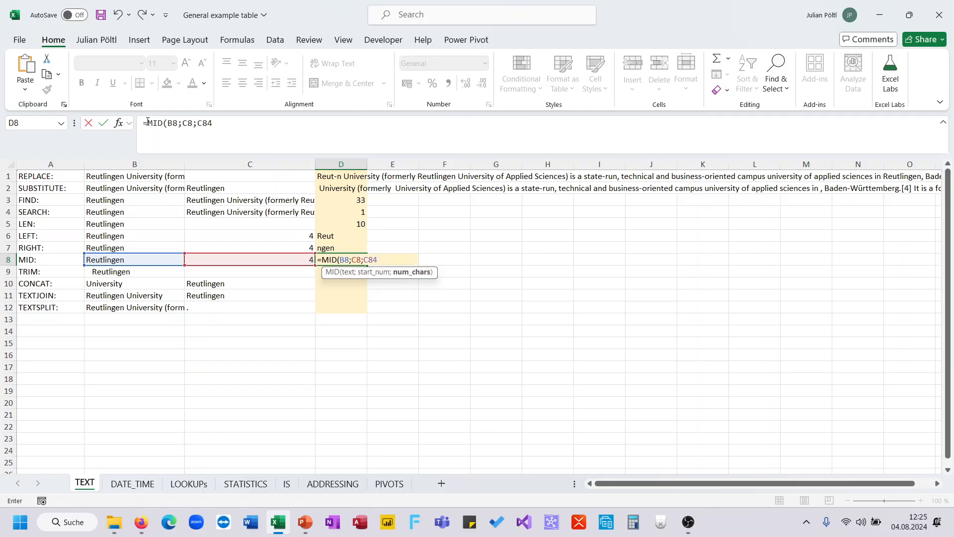
{"action": "key", "text": "BackSpace"}
{"action": "type", "text": ")"}
{"action": "key", "text": "Return"}
{"action": "key", "text": "Up"}
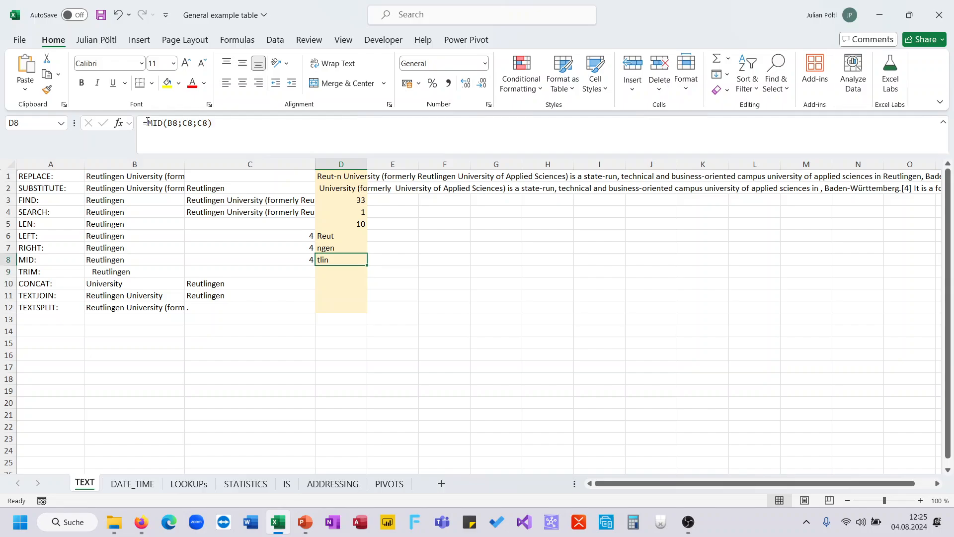
Enter the formula =TRIM(B9) in cell D9 to remove the extra spaces from the word in B9.
{"action": "key", "text": "Down"}
{"action": "type", "text": "=tr"}
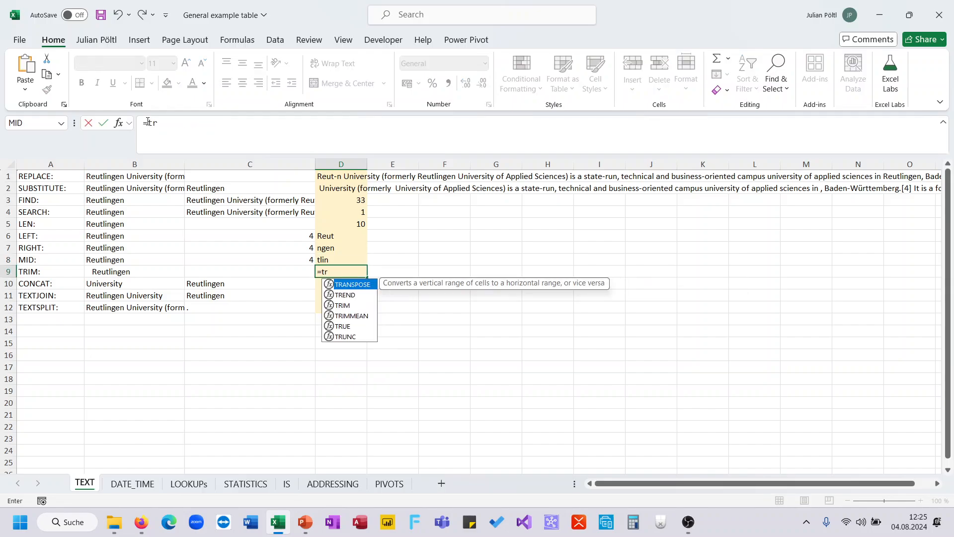
{"action": "key", "text": "Down"}
{"action": "key", "text": "Down"}
{"action": "key", "text": "Down"}
{"action": "key", "text": "Tab"}
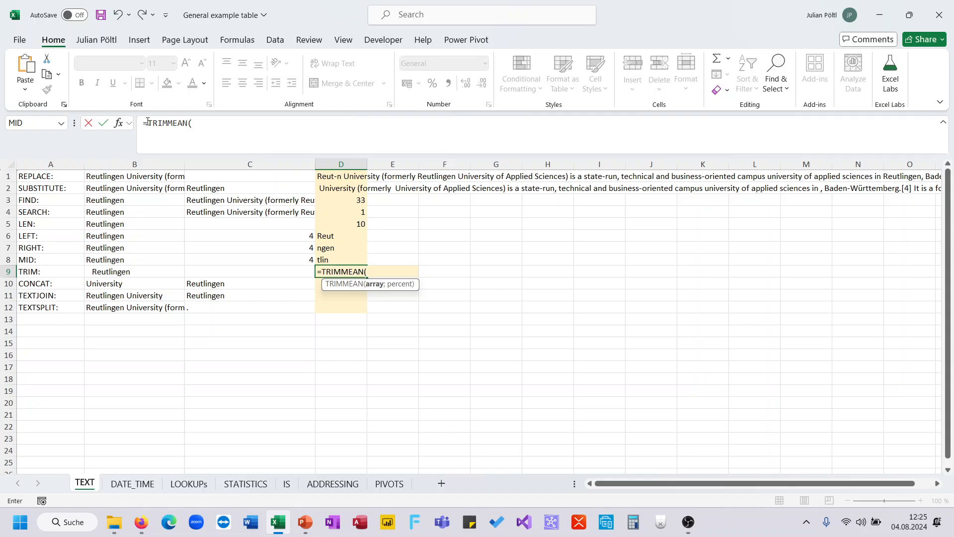
{"action": "key", "text": "BackSpace"}
{"action": "key", "text": "BackSpace"}
{"action": "key", "text": "BackSpace"}
{"action": "key", "text": "BackSpace"}
{"action": "key", "text": "BackSpace"}
{"action": "key", "text": "Tab"}
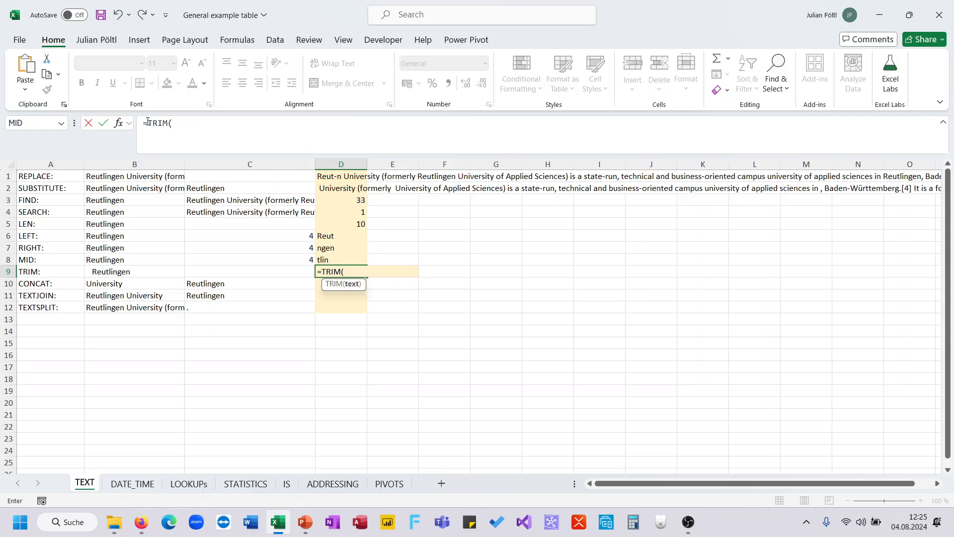
{"action": "key", "text": "Left"}
{"action": "key", "text": "Left"}
{"action": "type", "text": ")"}
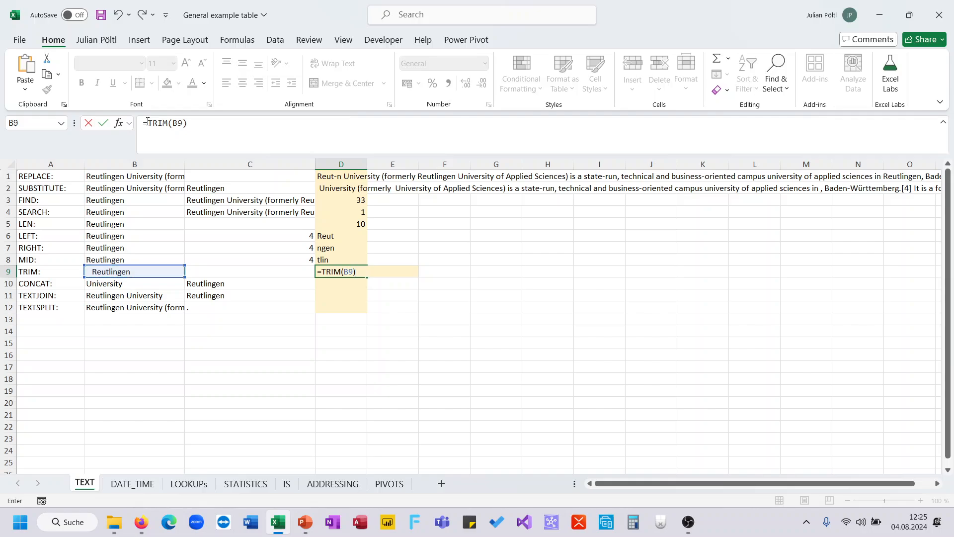
{"action": "key", "text": "Return"}
Enter the formula =CONCAT(C10;B10) in cell D10 to combine the two words in row 10.
{"action": "type", "text": "=CO"}
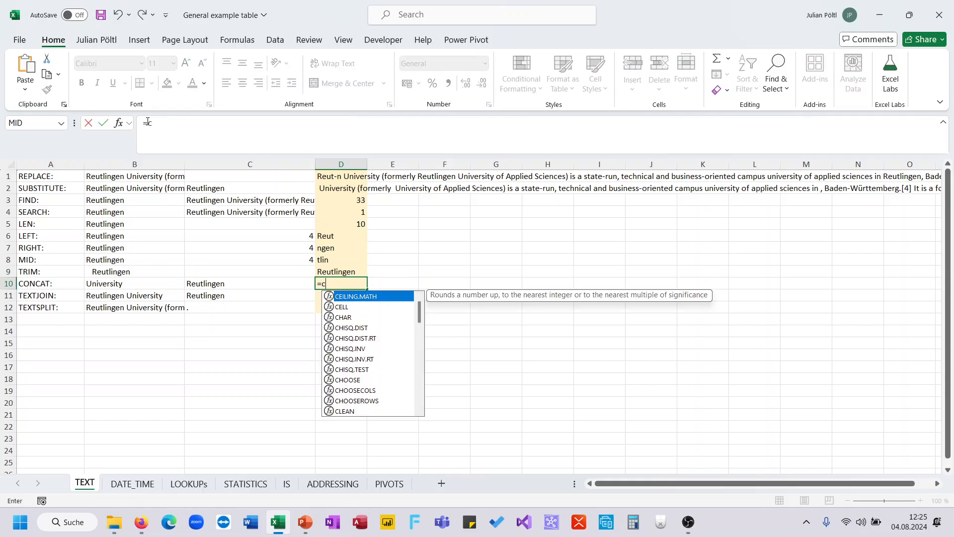
{"action": "key", "text": "Down"}
{"action": "key", "text": "Down"}
{"action": "key", "text": "Down"}
{"action": "key", "text": "Down"}
{"action": "key", "text": "Down"}
{"action": "key", "text": "Down"}
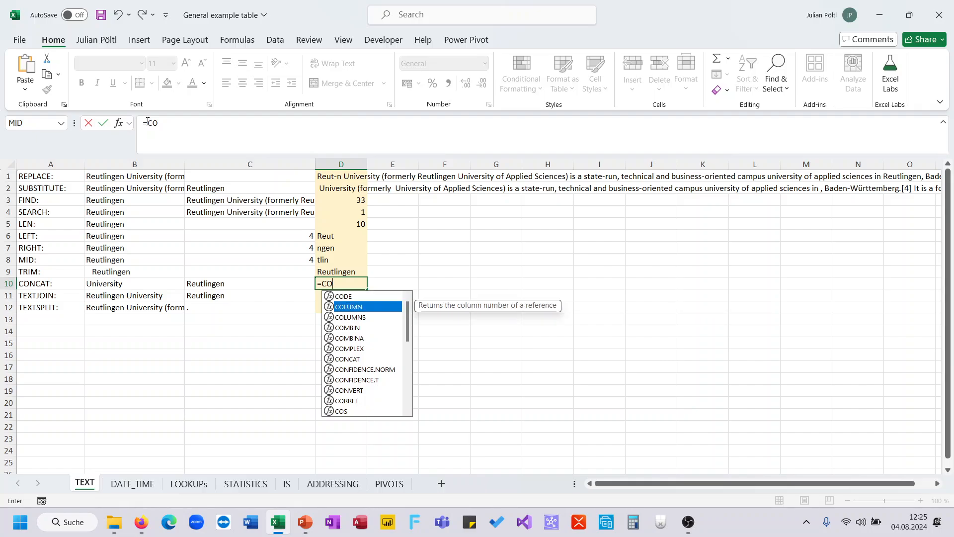
{"action": "key", "text": "Tab"}
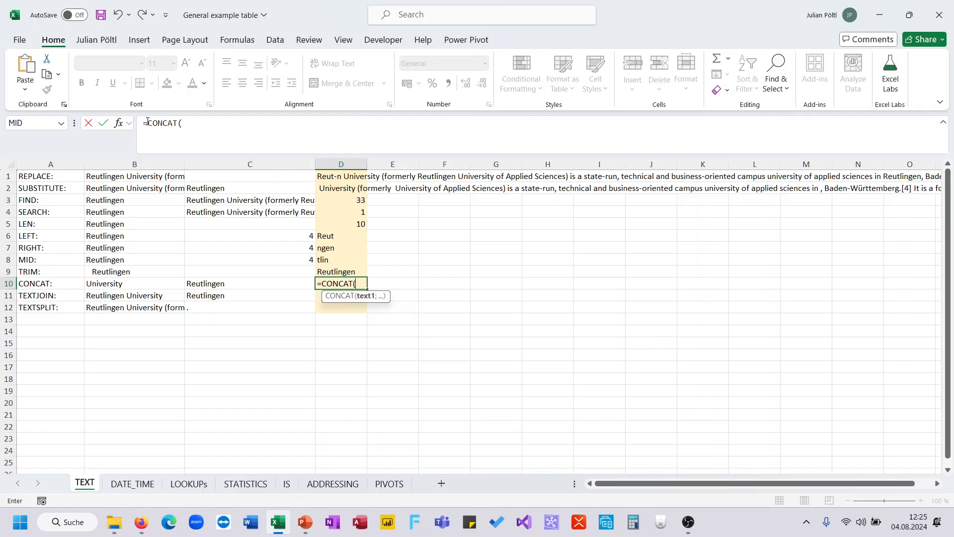
{"action": "key", "text": "Left"}
{"action": "type", "text": ";"}
{"action": "key", "text": "Left"}
{"action": "key", "text": "Left"}
{"action": "key", "text": "Left"}
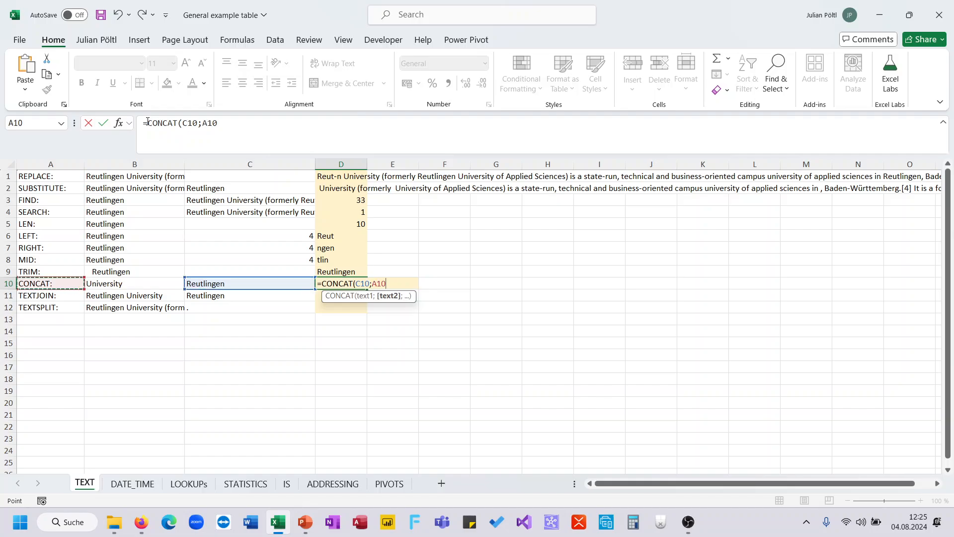
{"action": "key", "text": "Right"}
{"action": "type", "text": ")"}
{"action": "key", "text": "Return"}
Insert a space between the two words in D10 by changing the formula to =CONCAT(C10;" ";B10).
{"action": "key", "text": "Up"}
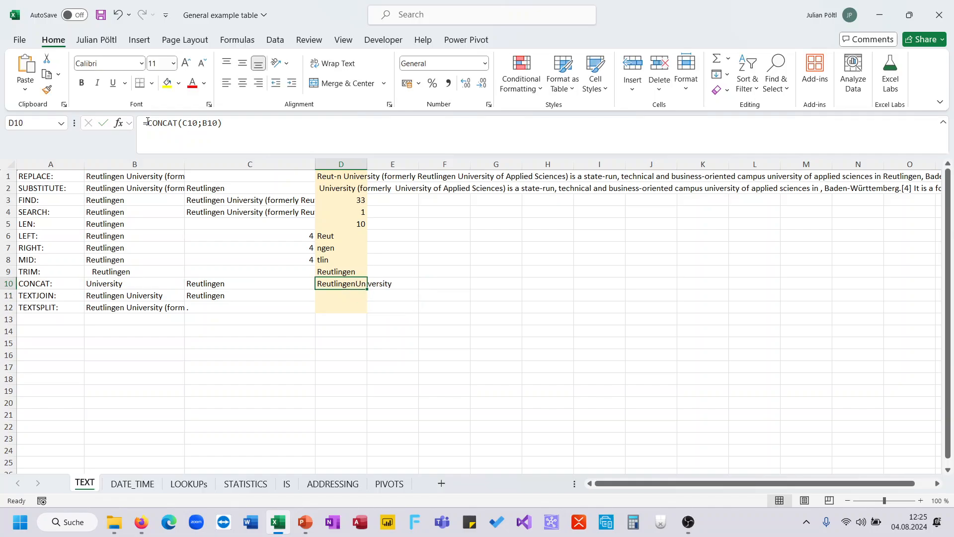
{"action": "left_click", "coordinate": [204, 124]}
{"action": "type", "text": "\""}
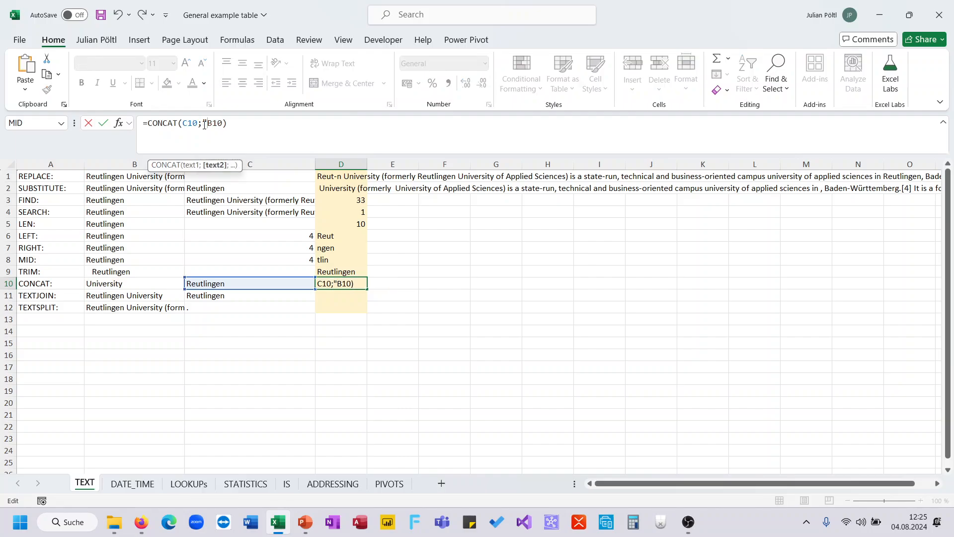
{"action": "type", "text": " \";"}
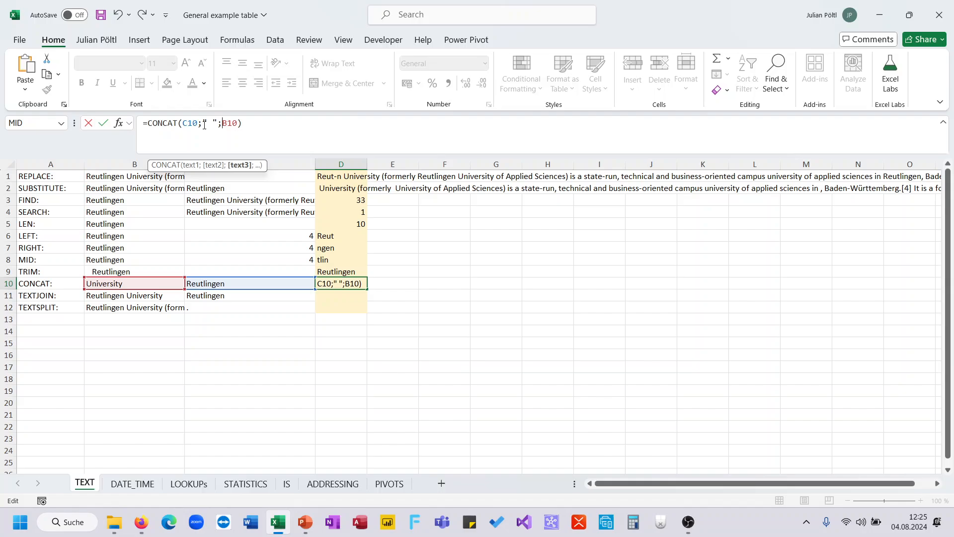
{"action": "key", "text": "Return"}
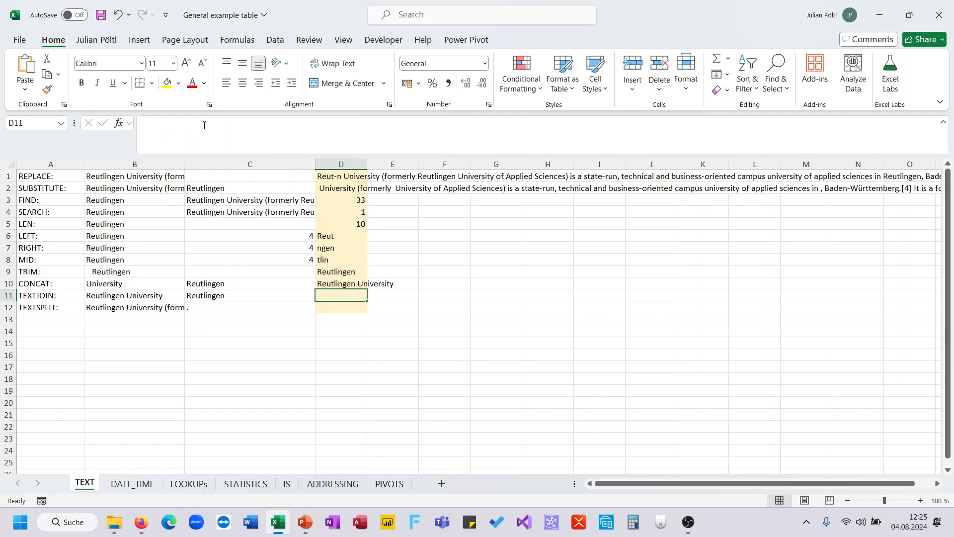
Enter the formula =TEXTJOIN(" ";;B11:C11) in cell D11 to join the range with a space delimiter.
{"action": "type", "text": "=tex"}
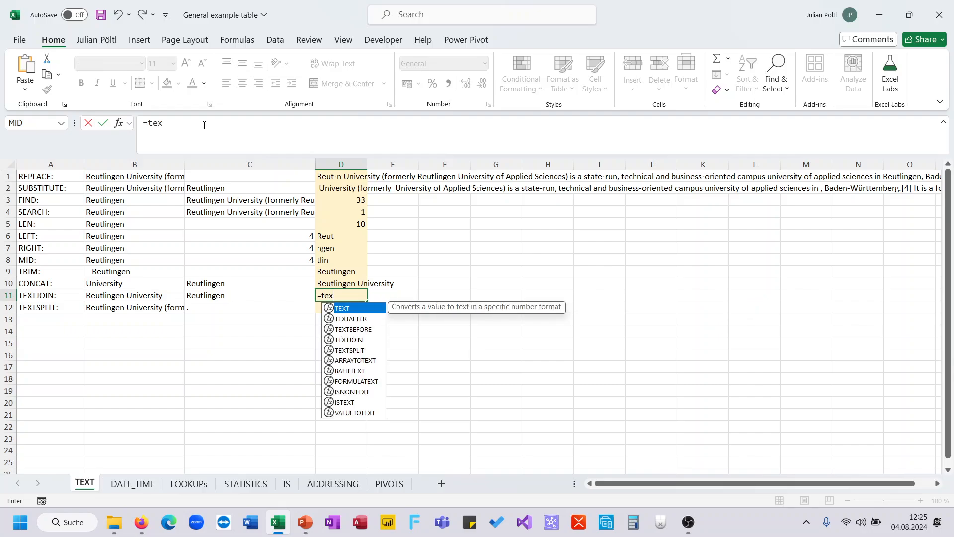
{"action": "key", "text": "Down"}
{"action": "key", "text": "Down"}
{"action": "key", "text": "Down"}
{"action": "key", "text": "Tab"}
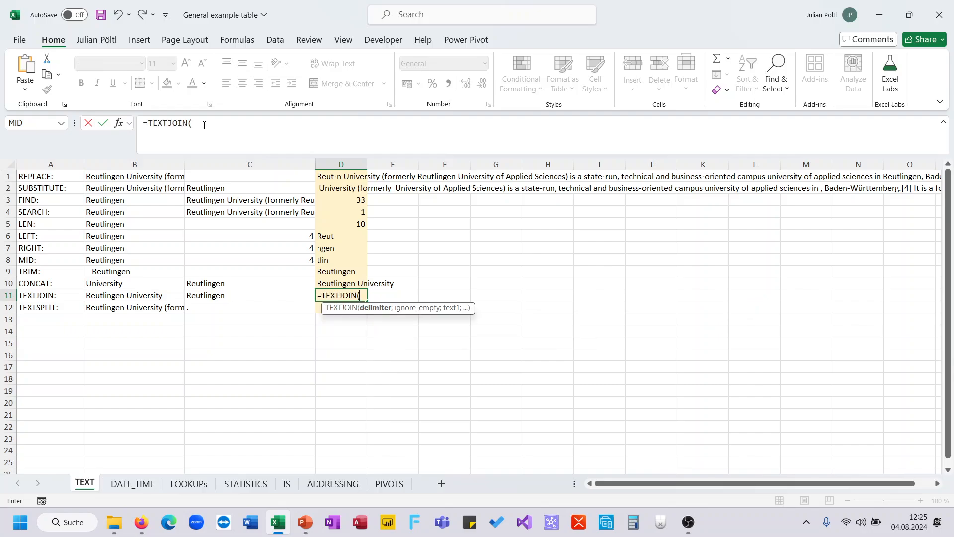
{"action": "type", "text": "\" \";"}
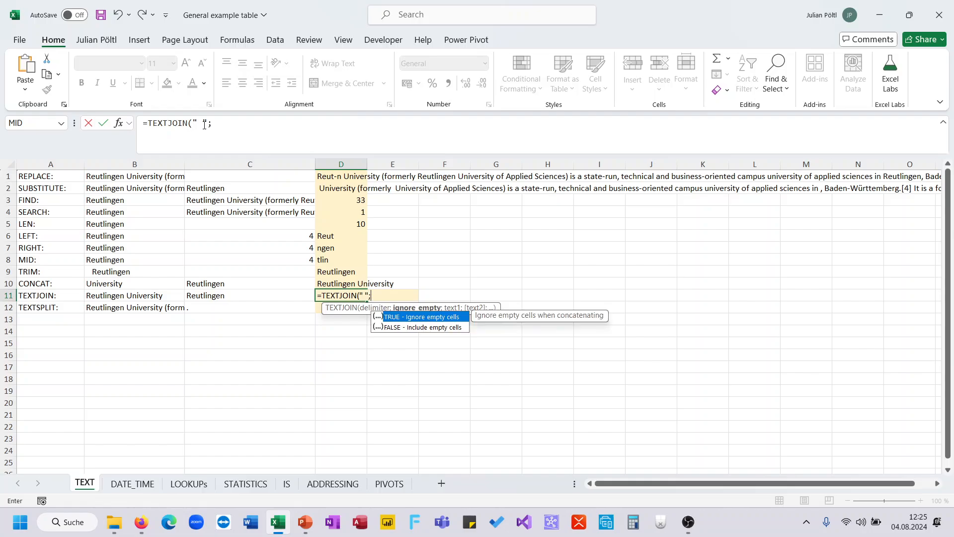
{"action": "type", "text": ";"}
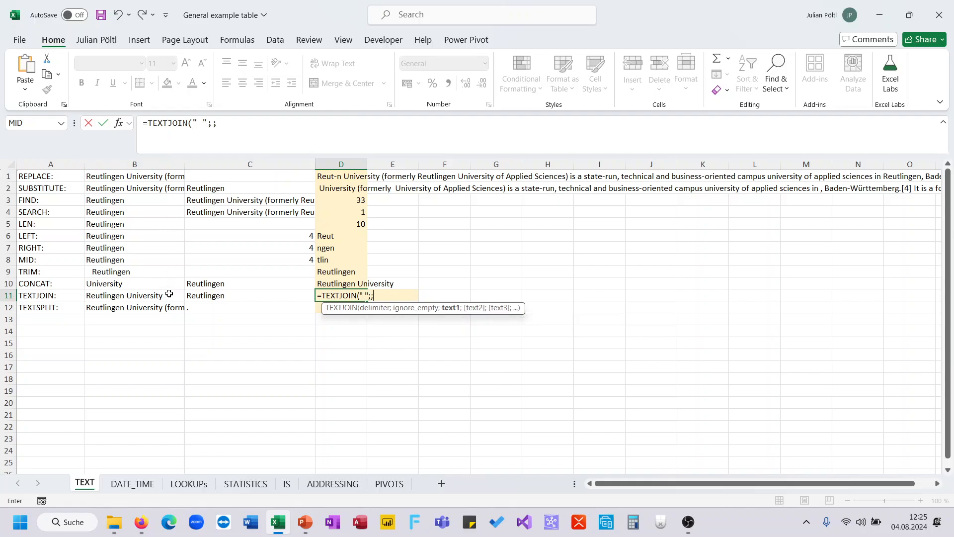
{"action": "left_click_drag", "start_coordinate": [169, 295], "coordinate": [213, 297]}
{"action": "type", "text": ")"}
{"action": "key", "text": "Return"}
Replace the range in the D11 formula with separate cell references so that it reads =TEXTJOIN(" ";;B11;C11).
{"action": "key", "text": "Up"}
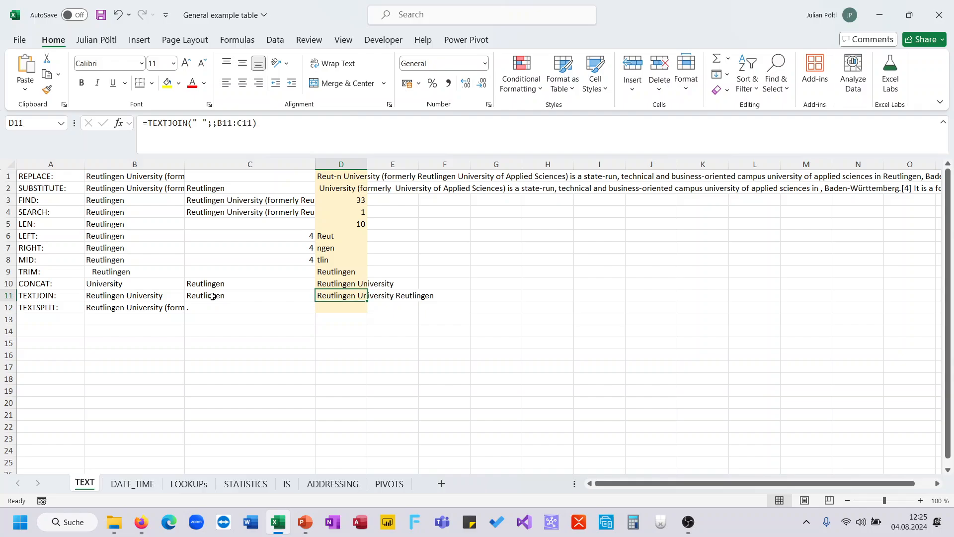
{"action": "left_click", "coordinate": [253, 136]}
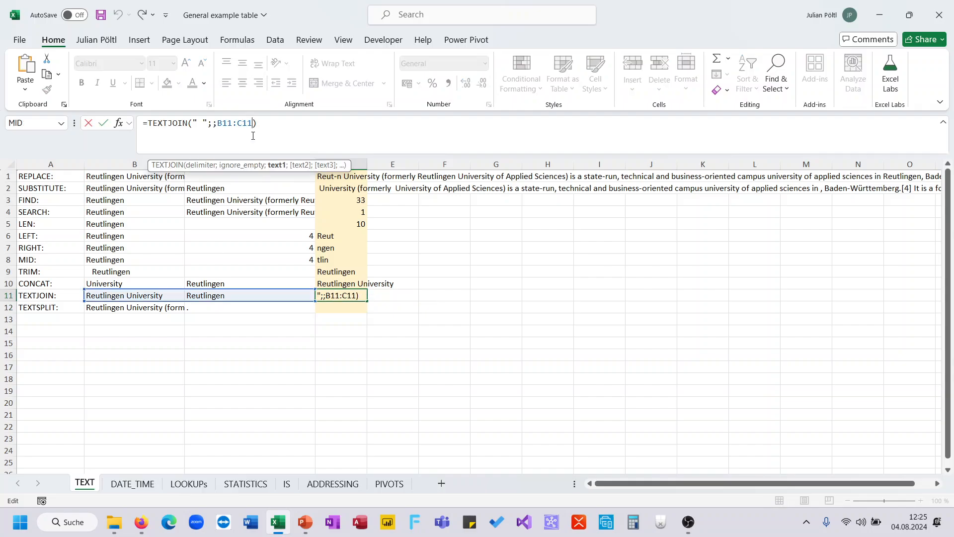
{"action": "key", "text": "BackSpace"}
{"action": "key", "text": "BackSpace"}
{"action": "key", "text": "BackSpace"}
{"action": "key", "text": "BackSpace"}
{"action": "type", "text": ";"}
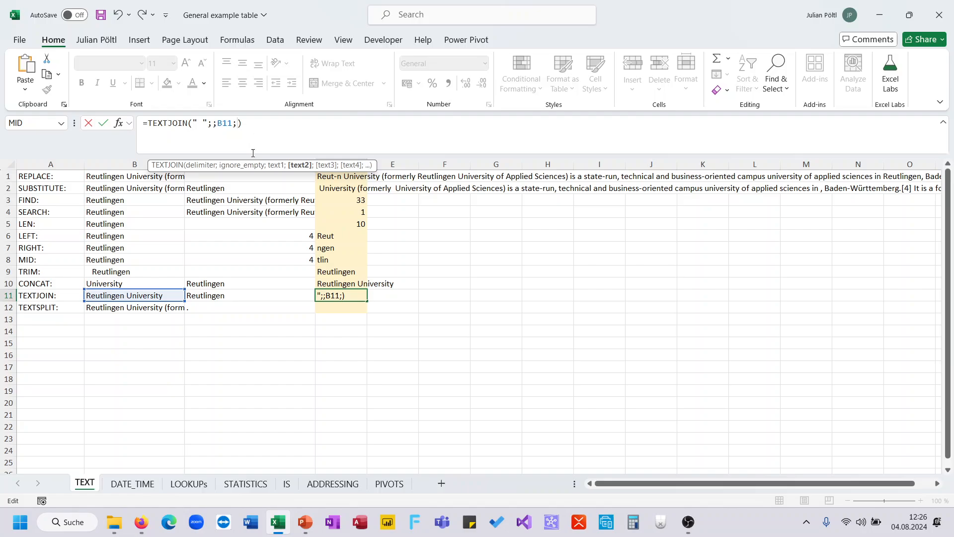
{"action": "left_click", "coordinate": [225, 298]}
{"action": "type", "text": ")"}
{"action": "key", "text": "Return"}
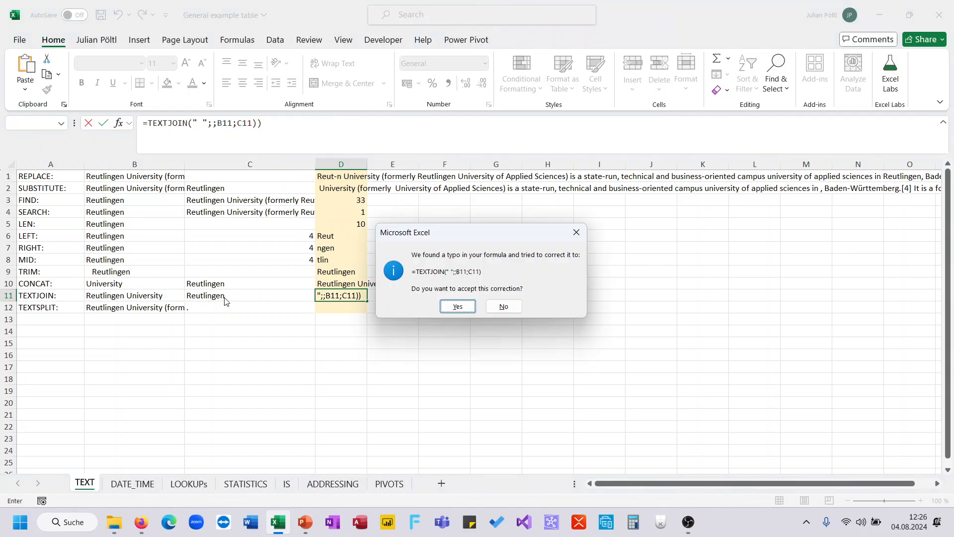
{"action": "key", "text": "Return"}
{"action": "key", "text": "Down"}
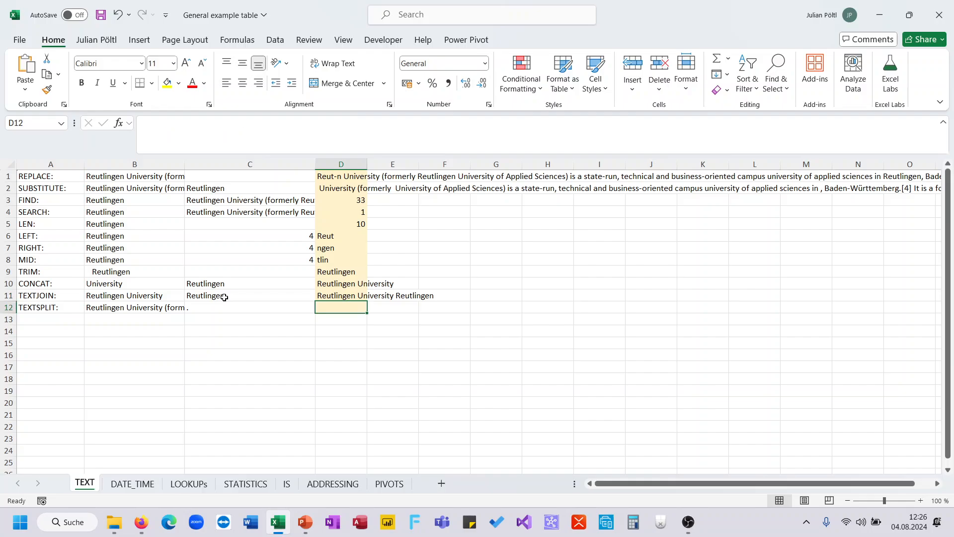
Start a TEXTSPLIT formula in cell D12 with B12 as the text to split.
{"action": "type", "text": "="}
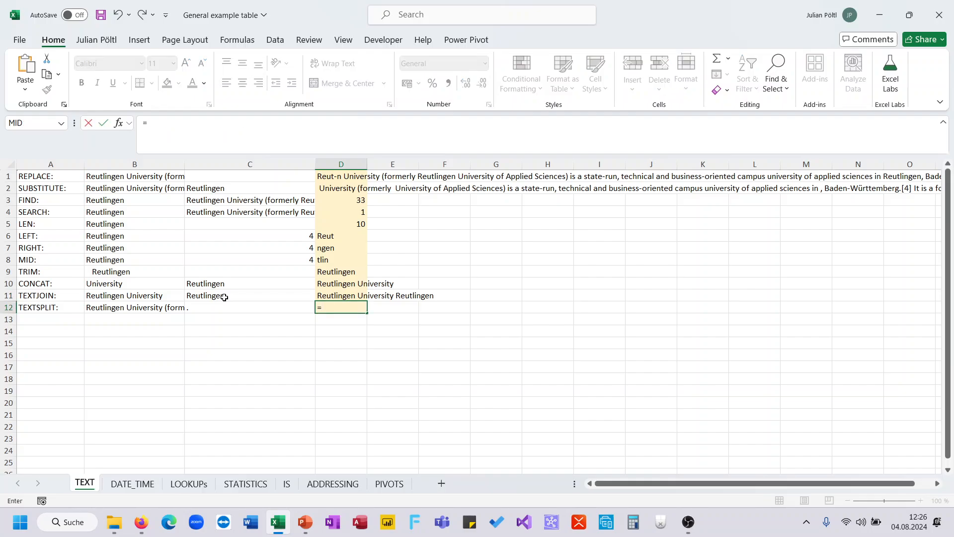
{"action": "type", "text": "Texts"}
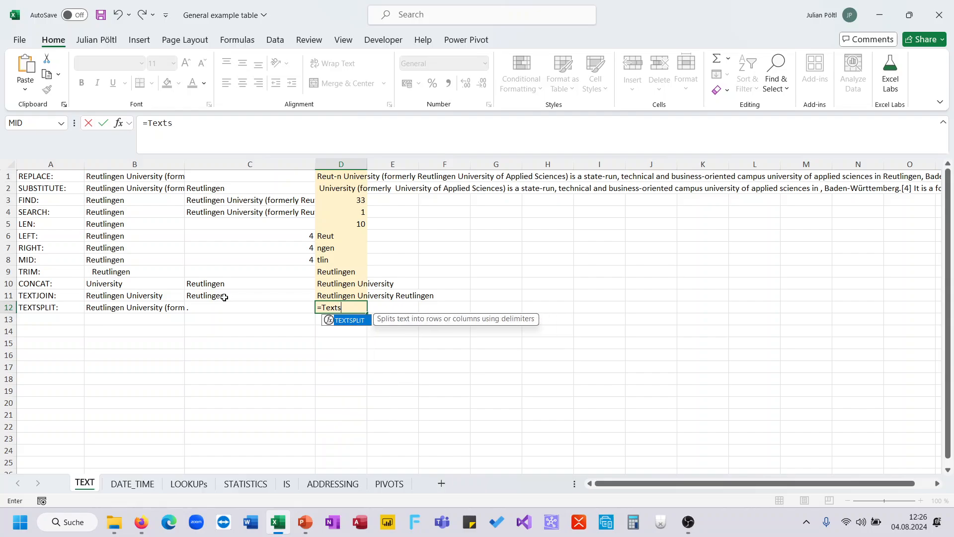
{"action": "key", "text": "Tab"}
{"action": "key", "text": "Left"}
{"action": "key", "text": "Left"}
{"action": "type", "text": ";"}
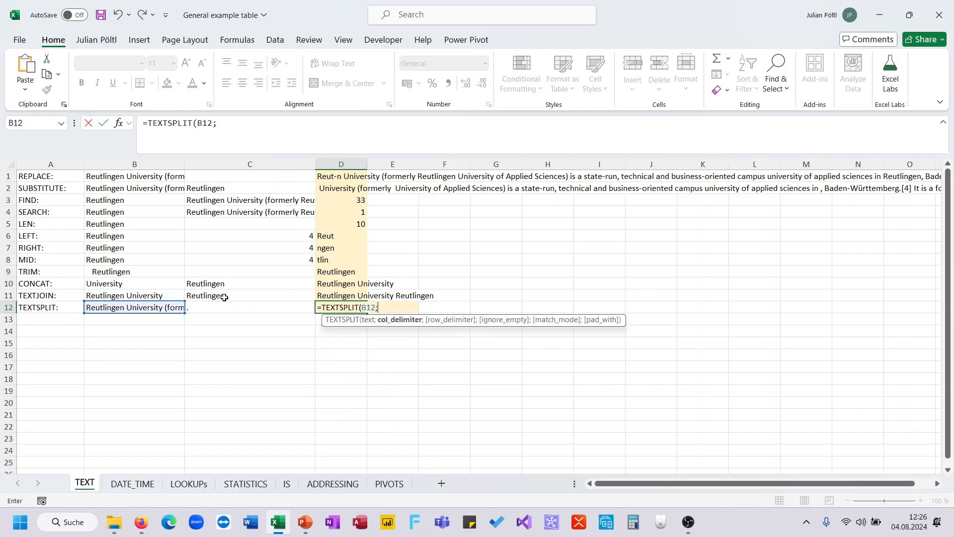
{"action": "key", "text": "Left"}
{"action": "type", "text": ";"}
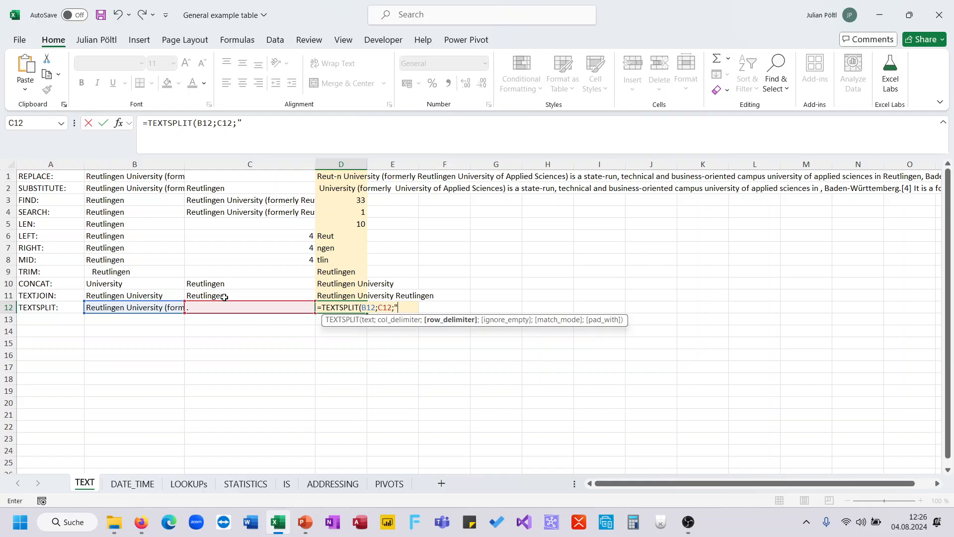
{"action": "type", "text": ";"}
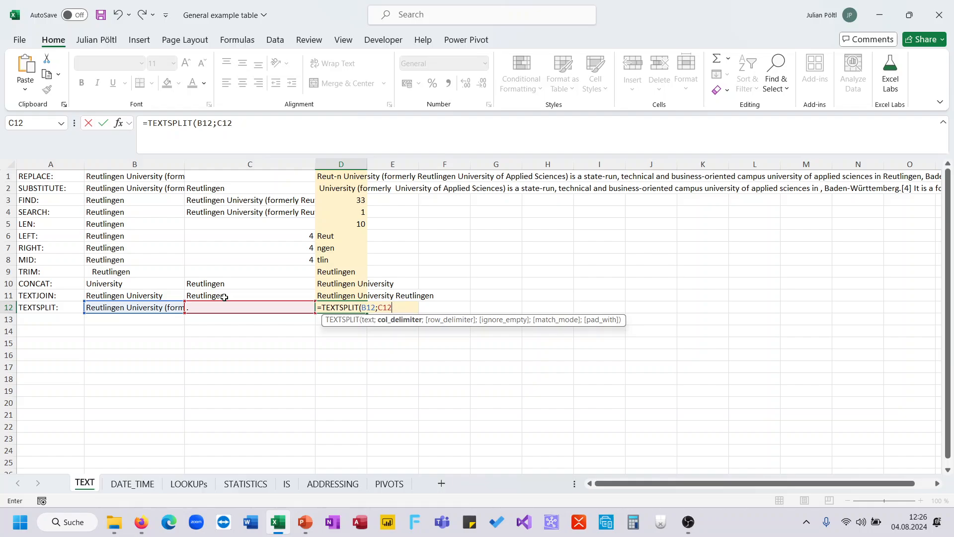
{"action": "key", "text": "BackSpace"}
{"action": "key", "text": "BackSpace"}
{"action": "key", "text": "BackSpace"}
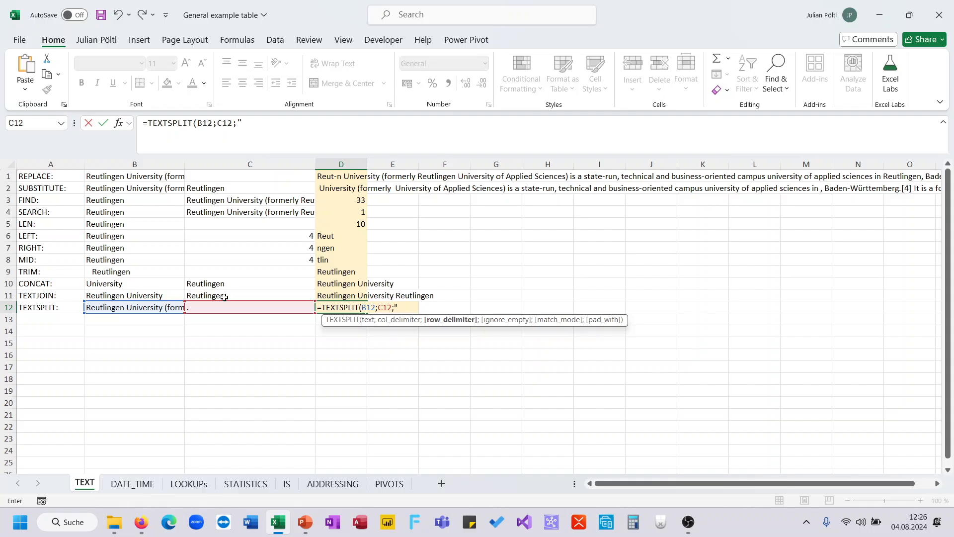
{"action": "key", "text": "BackSpace"}
{"action": "key", "text": "BackSpace"}
{"action": "key", "text": "BackSpace"}
{"action": "key", "text": "BackSpace"}
{"action": "key", "text": "BackSpace"}
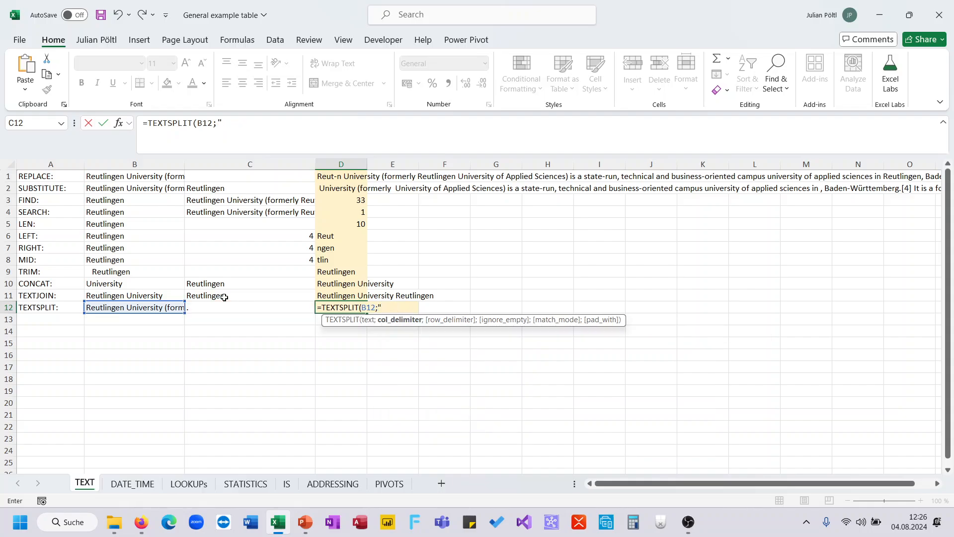
Complete the D12 formula as =TEXTSPLIT(B12;;C12) to split the text into rows, and review the split sentences.
{"action": "type", "text": ";C12)"}
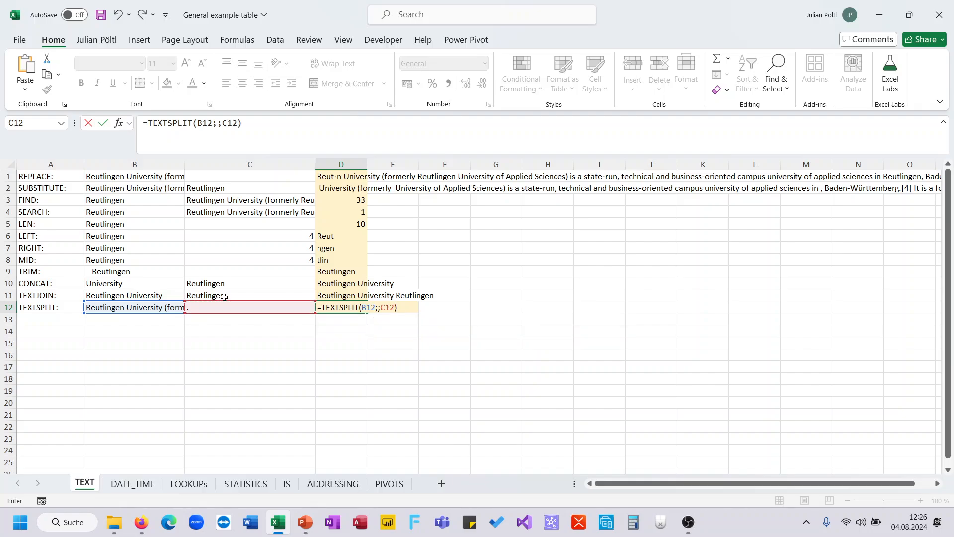
{"action": "key", "text": "ctrl+Return"}
{"action": "scroll", "coordinate": [373, 328], "scroll_direction": "right", "scroll_amount": 3}
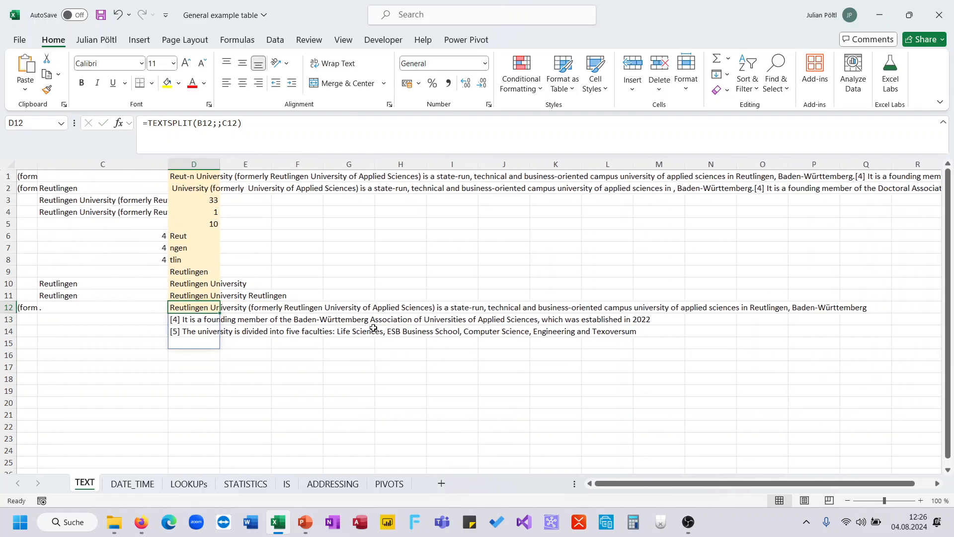
{"action": "scroll", "coordinate": [373, 328], "scroll_direction": "left", "scroll_amount": 3}
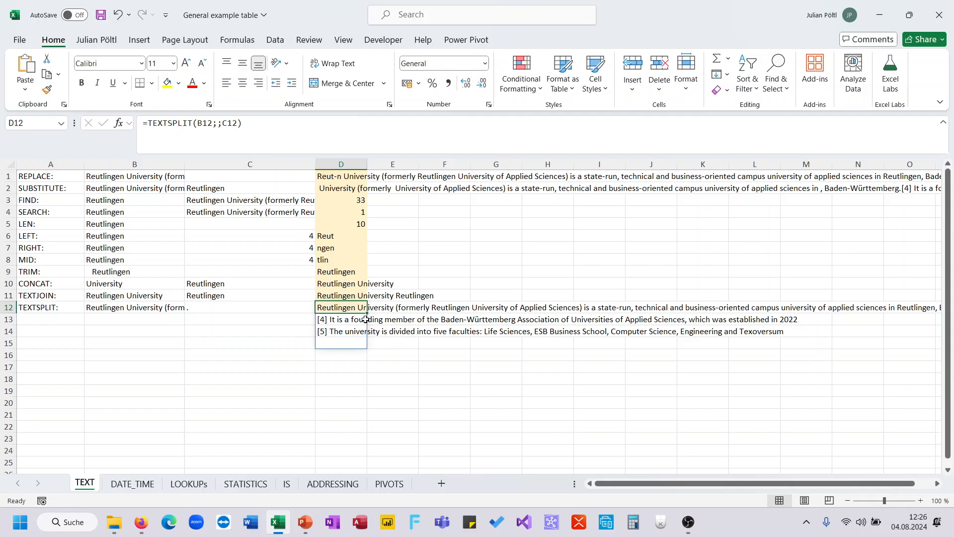
{"action": "scroll", "coordinate": [456, 324], "scroll_direction": "right", "scroll_amount": 3}
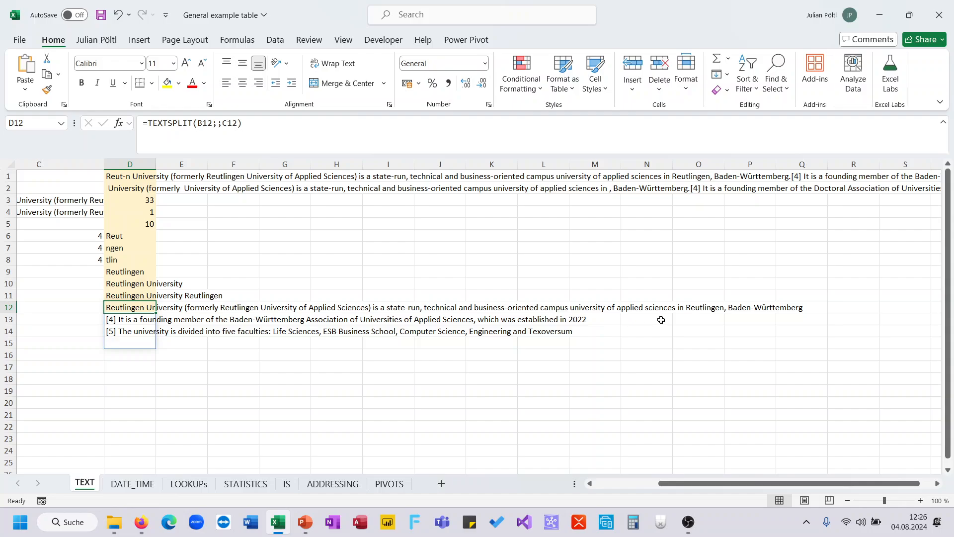
{"action": "scroll", "coordinate": [659, 320], "scroll_direction": "left", "scroll_amount": 3}
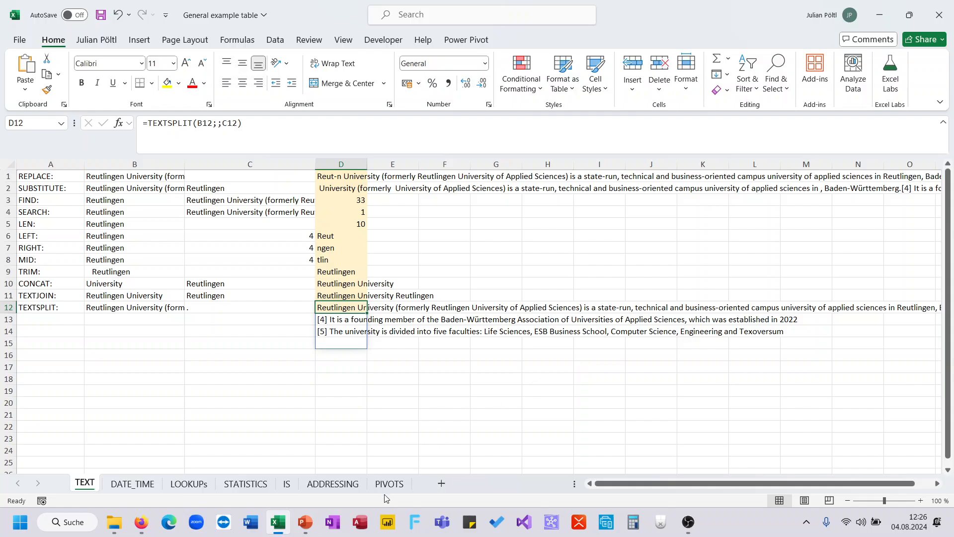
Switch to the PowerPoint slide show and advance past TEXTAFTER() to the text formula Exercises slide.
{"action": "left_click", "coordinate": [306, 530]}
{"action": "left_click", "coordinate": [389, 416]}
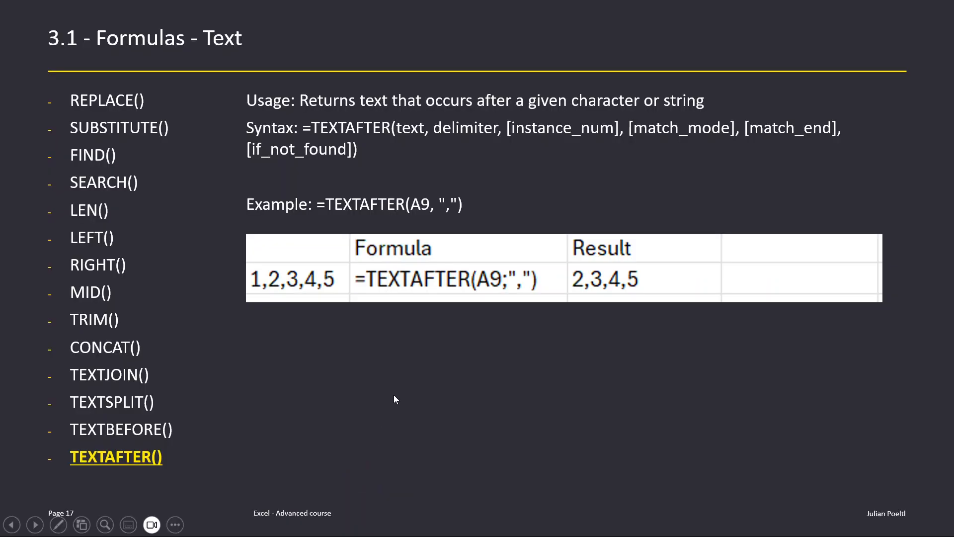
{"action": "left_click", "coordinate": [394, 399]}
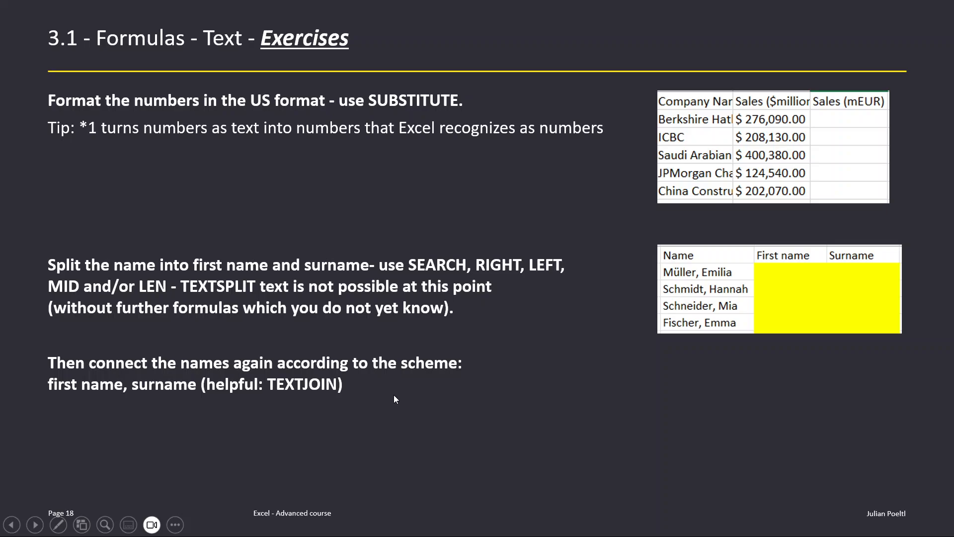